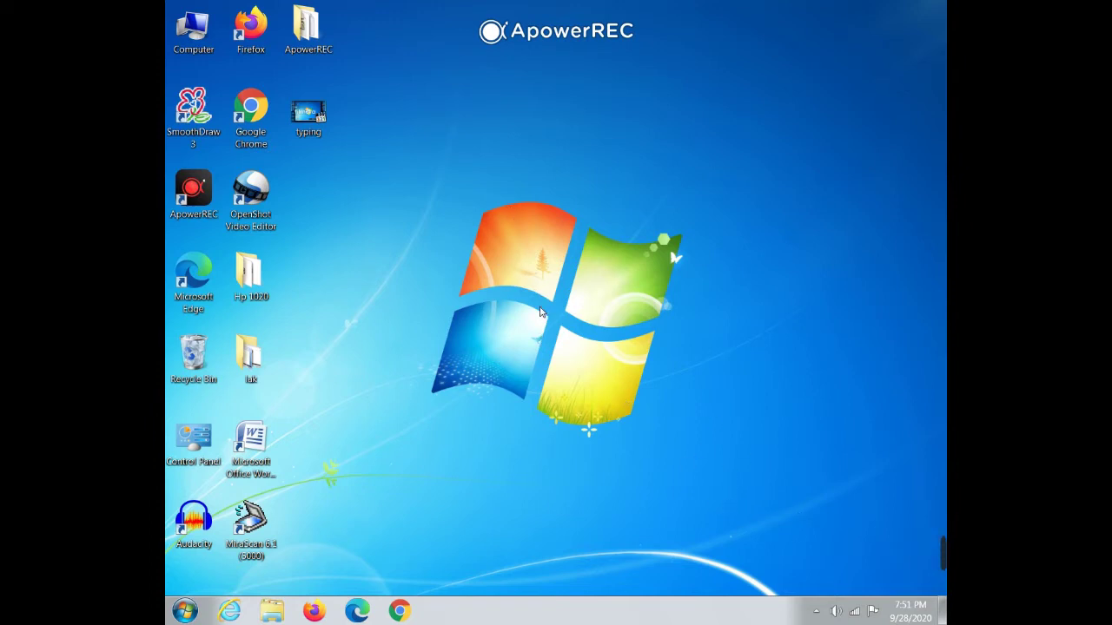
- Open Google Chrome and search Google for "smooth draw download"
left_click(260, 128)
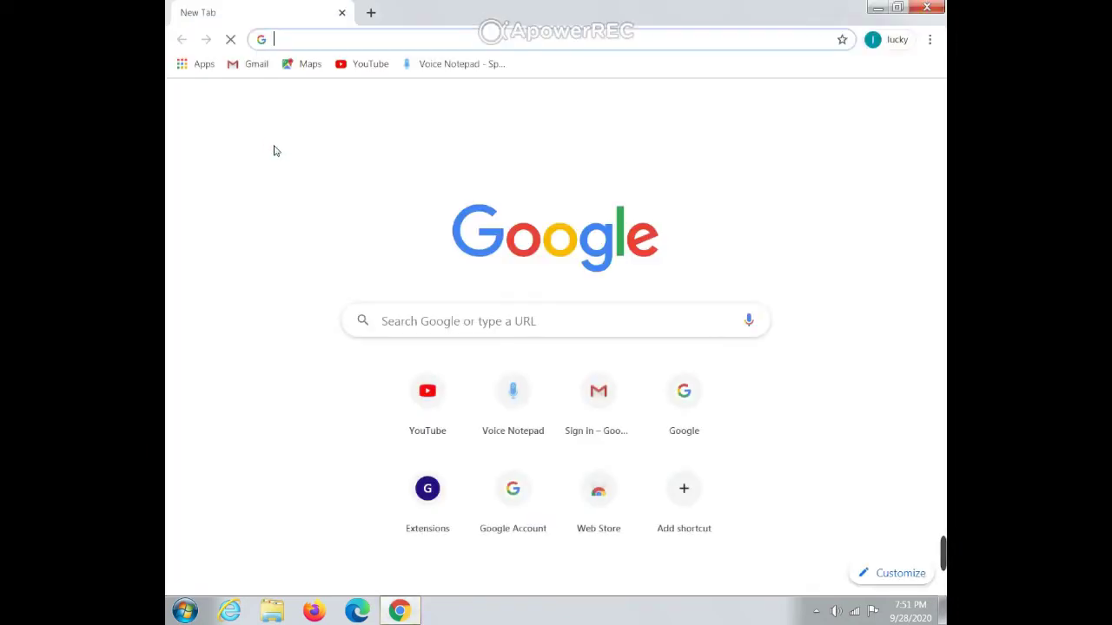
left_click(422, 320)
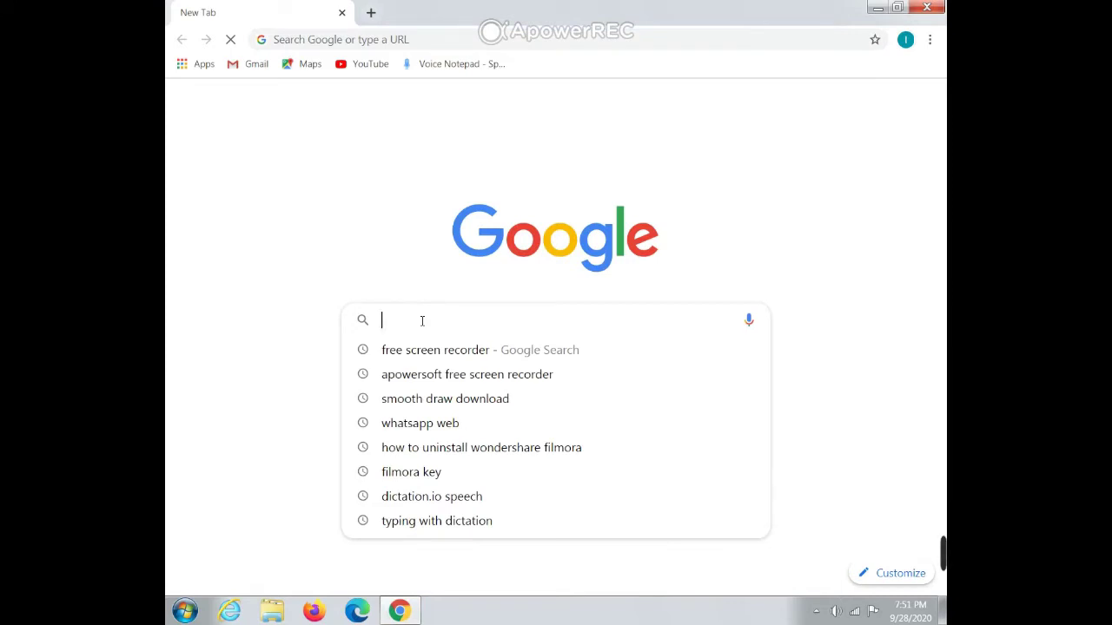
type("smoo")
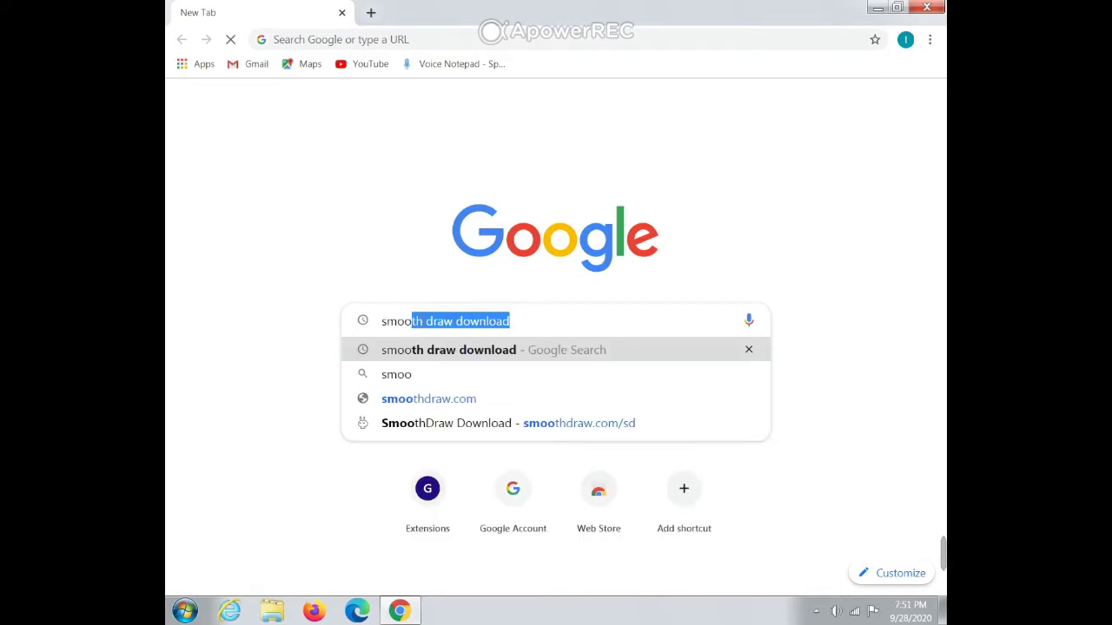
type("th")
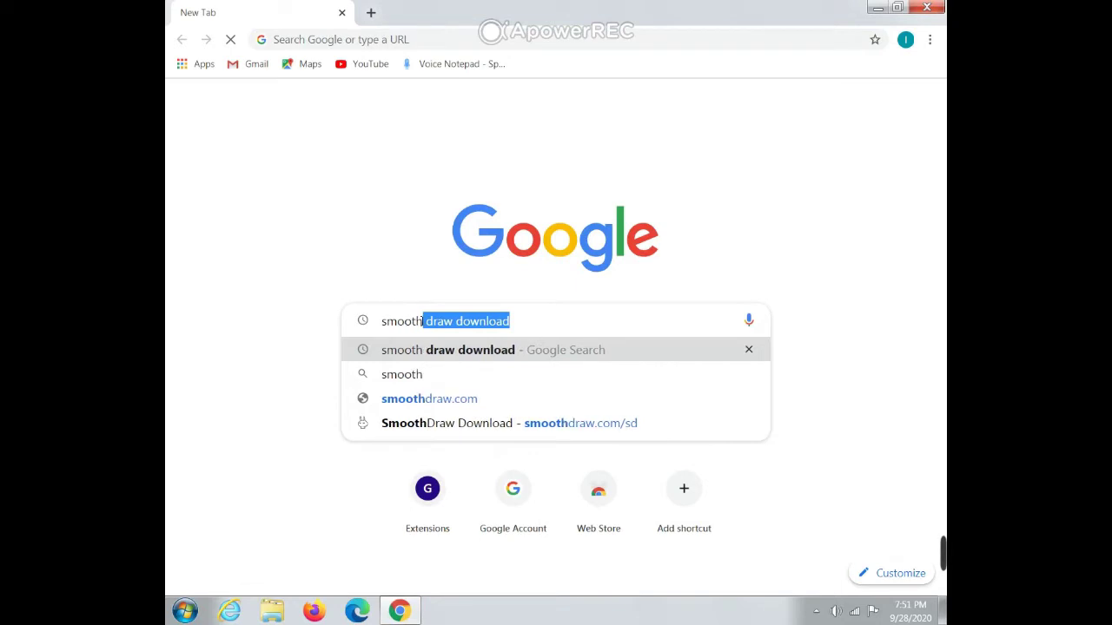
type("d")
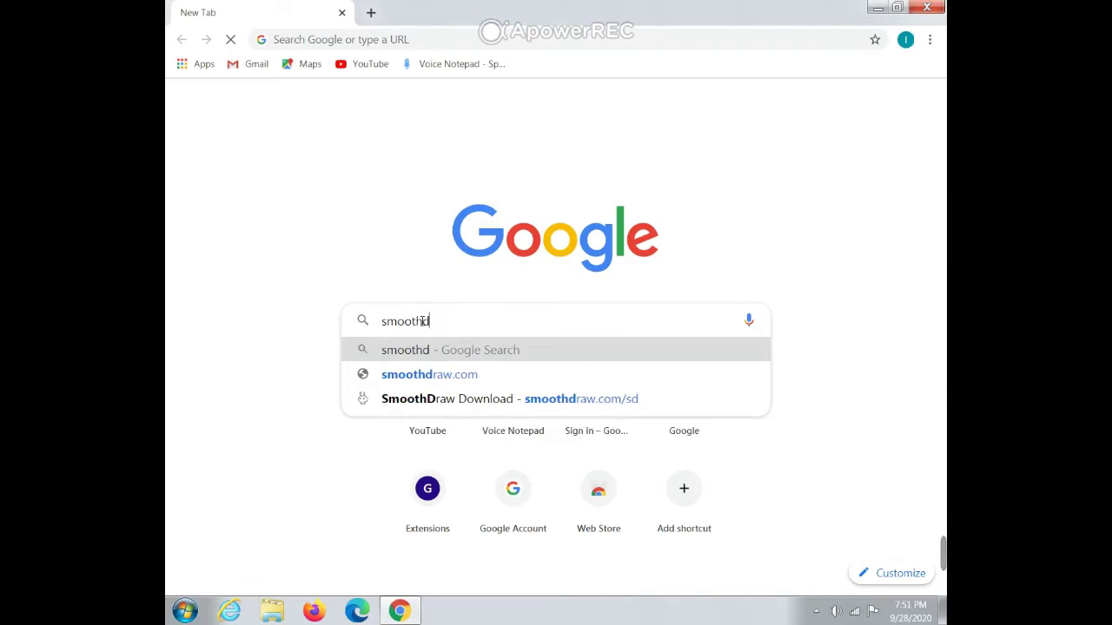
key("BackSpace")
type("dr")
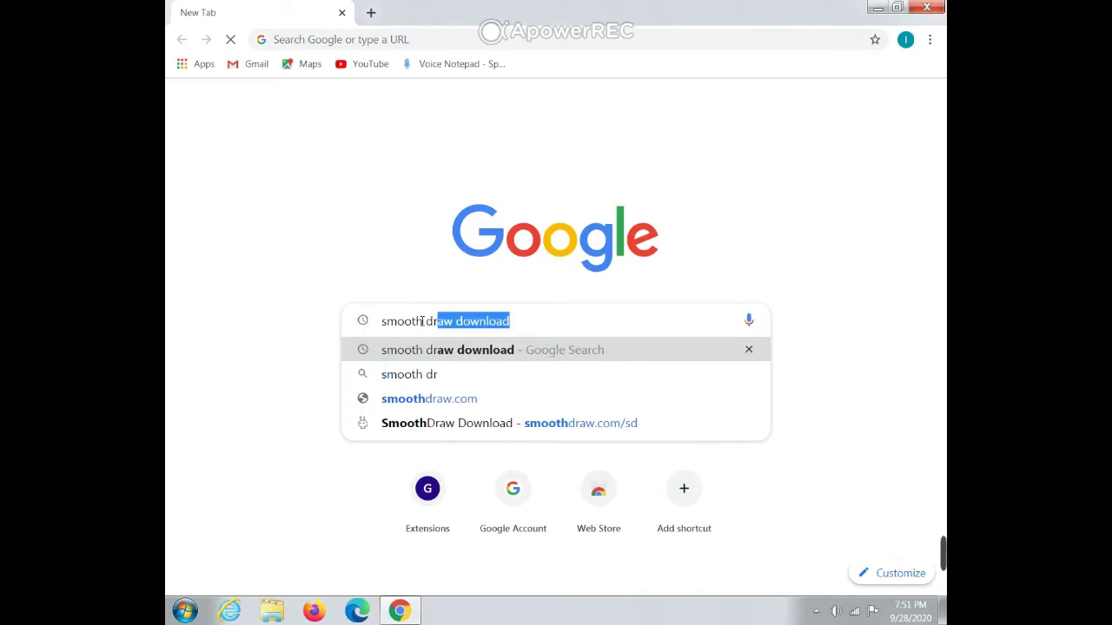
type("a")
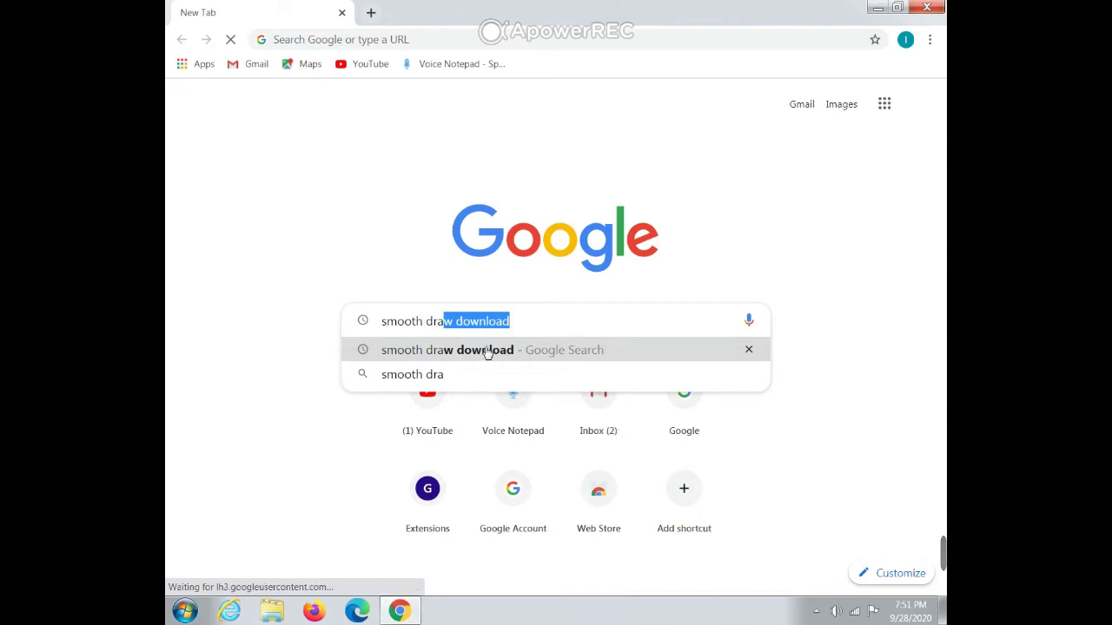
left_click(487, 352)
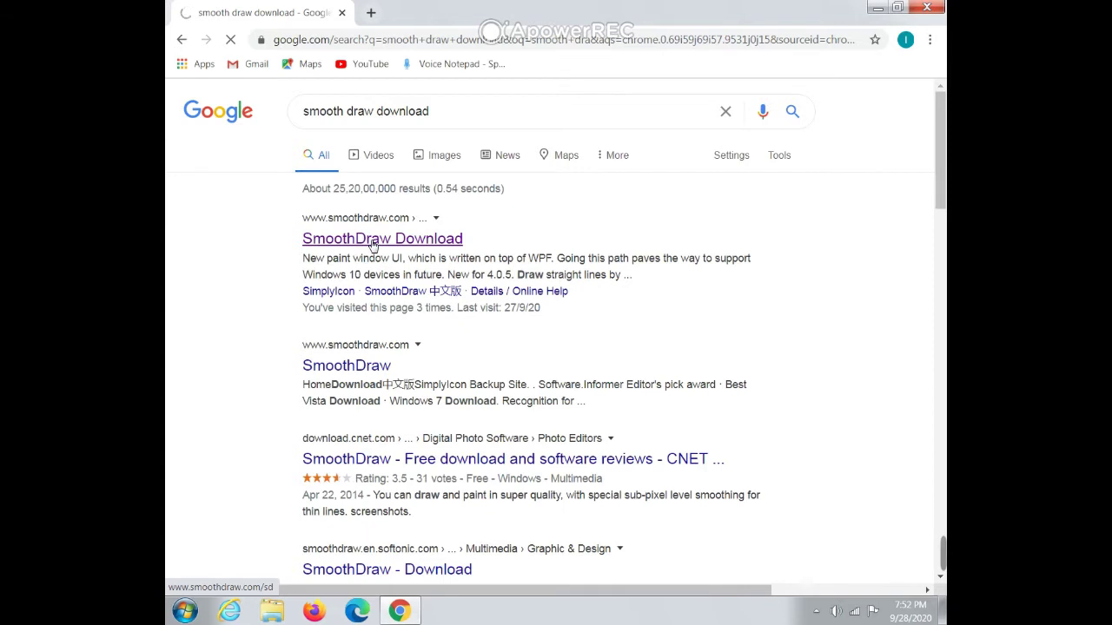
- Open the SmoothDraw Download page from the search results and review the available versions and their system requirements
left_click(373, 244)
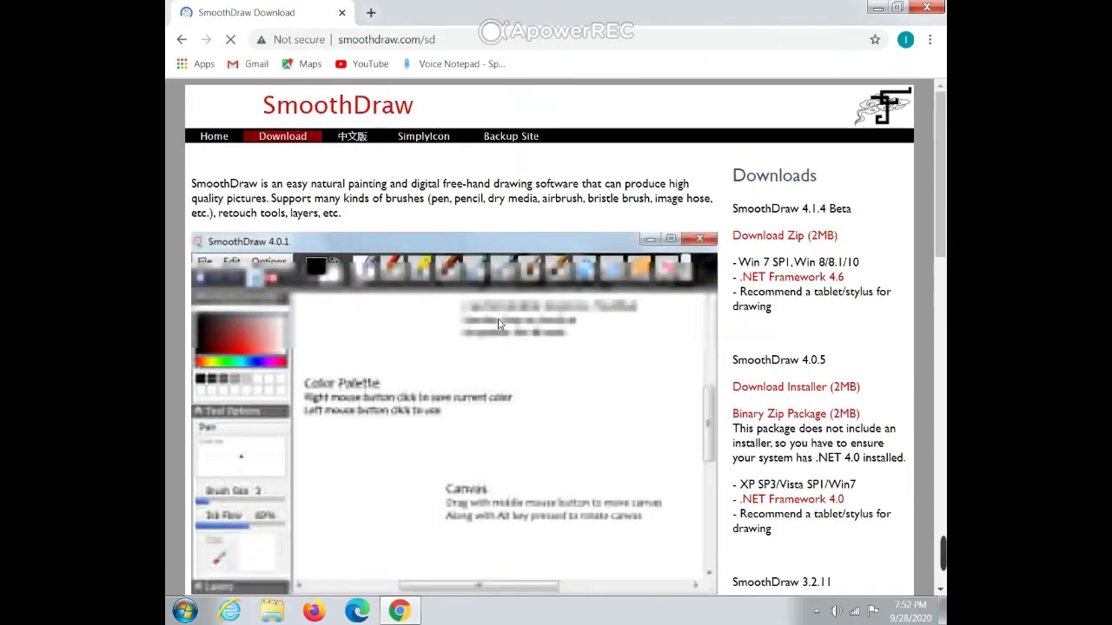
scroll(520, 283, "down", 3)
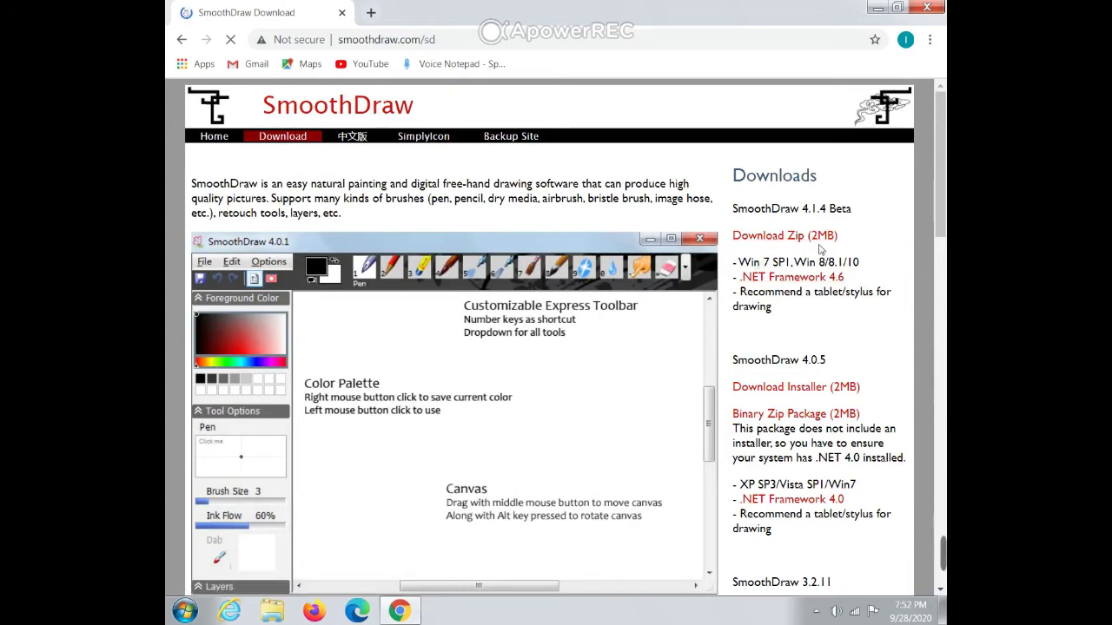
scroll(812, 295, "down", 1)
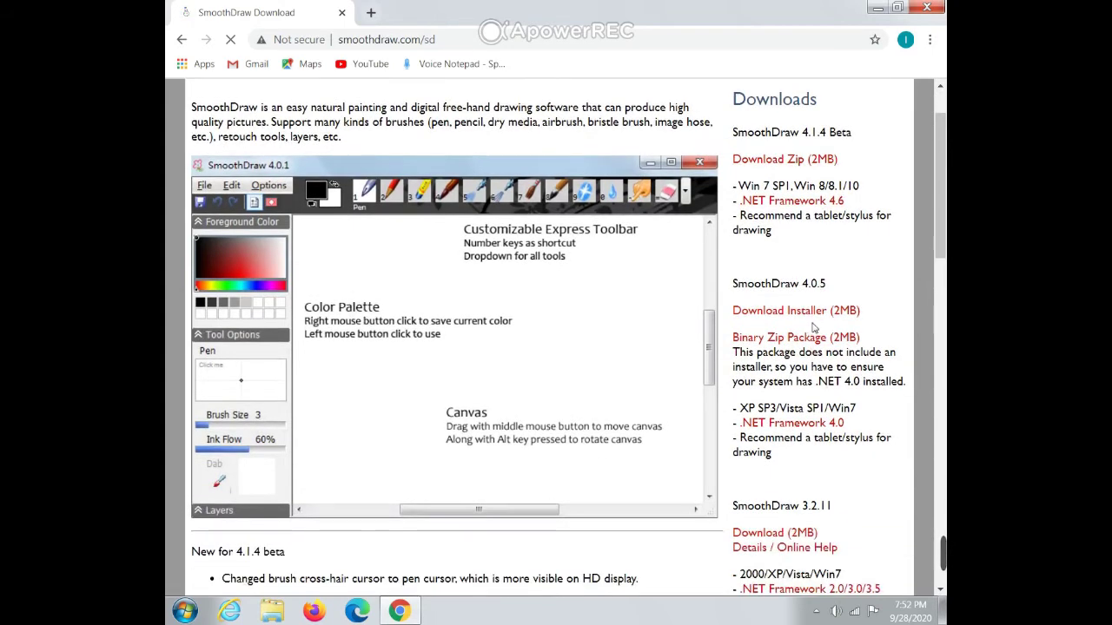
scroll(814, 328, "down", 1)
scroll(781, 365, "down", 1)
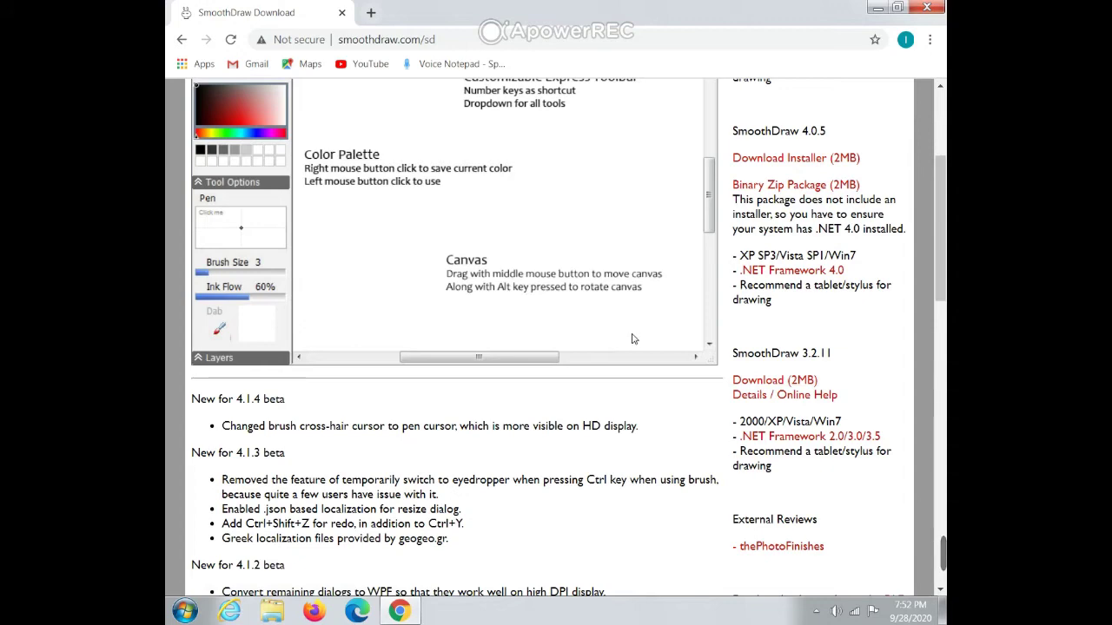
scroll(621, 339, "up", 3)
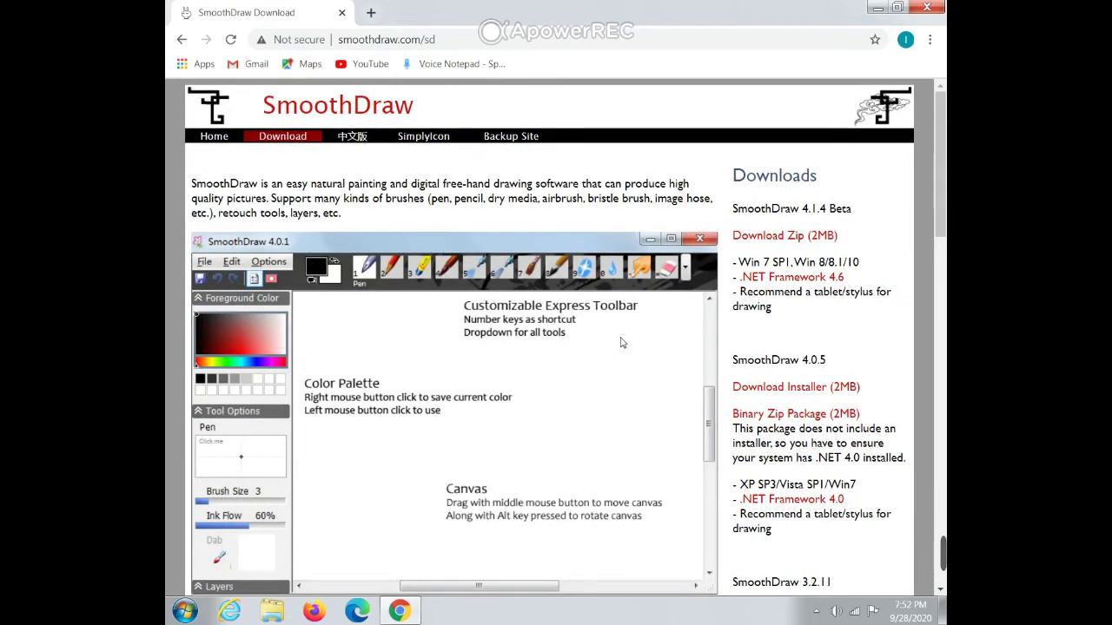
- Leave the download page, close the browser and launch SmoothDraw 3 from the desktop
left_click(182, 40)
left_click(182, 40)
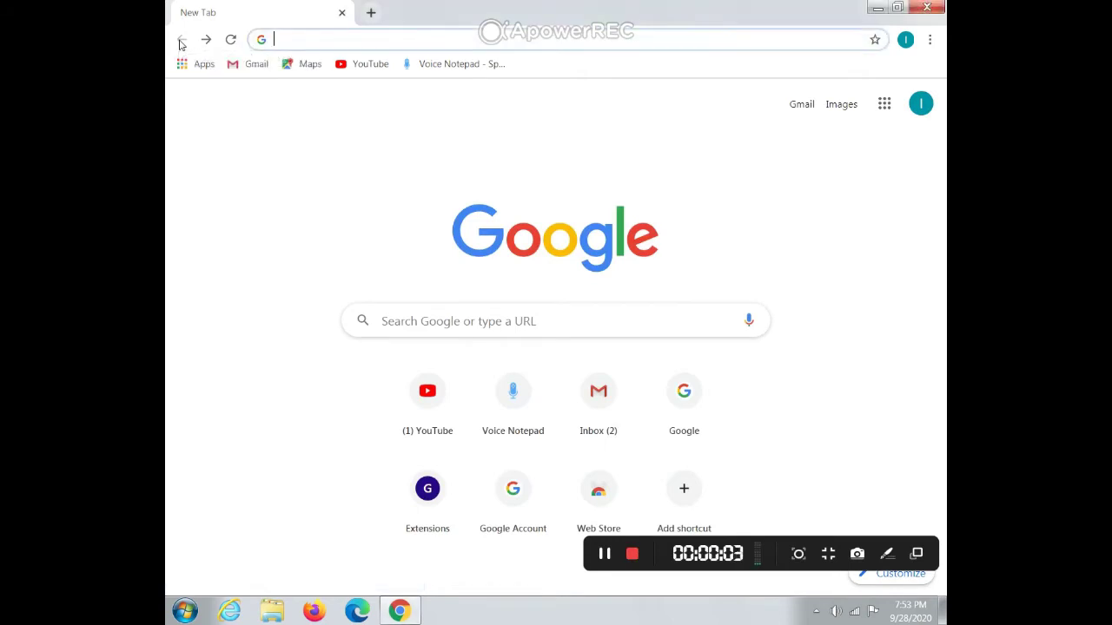
left_click(341, 12)
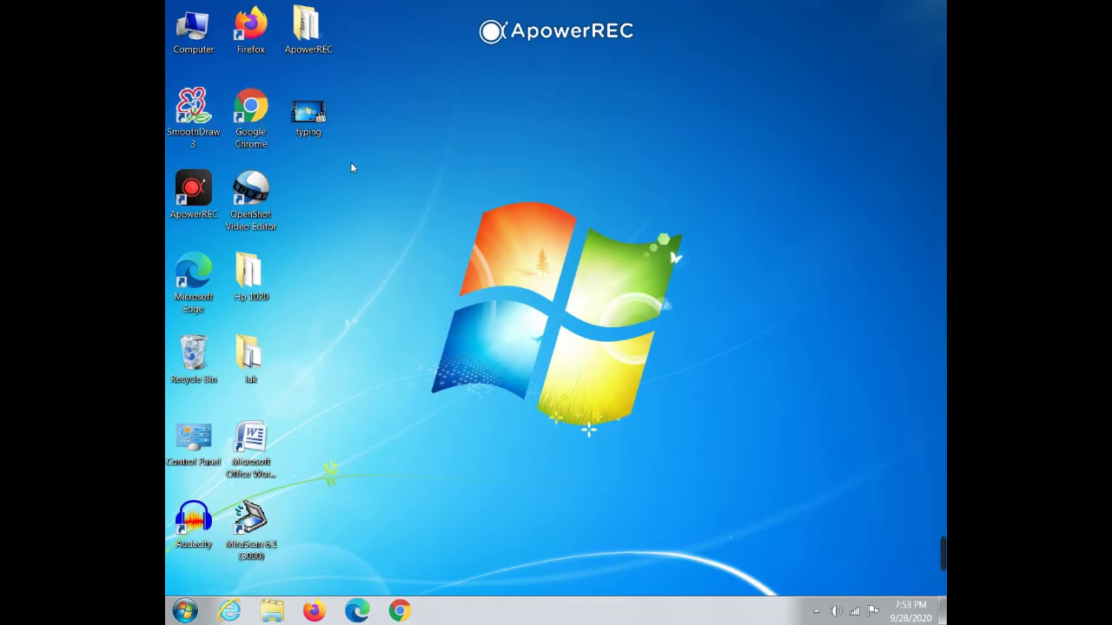
double_click(199, 126)
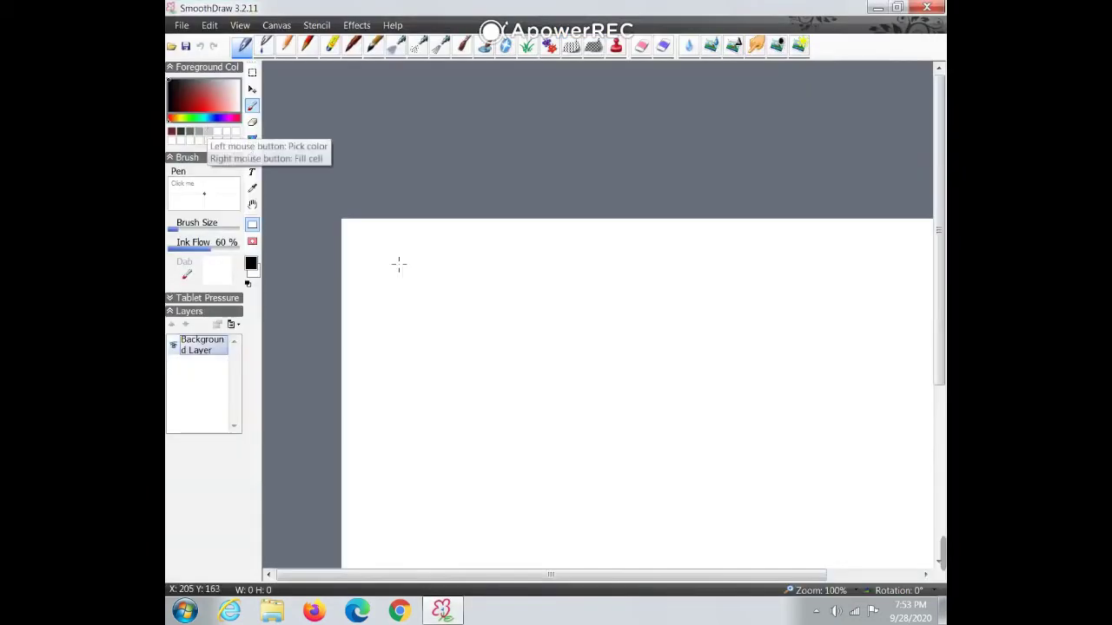
- Draw a short, slightly sloping black line with the Pen near the canvas's upper-left corner
scroll(497, 346, "up", 3)
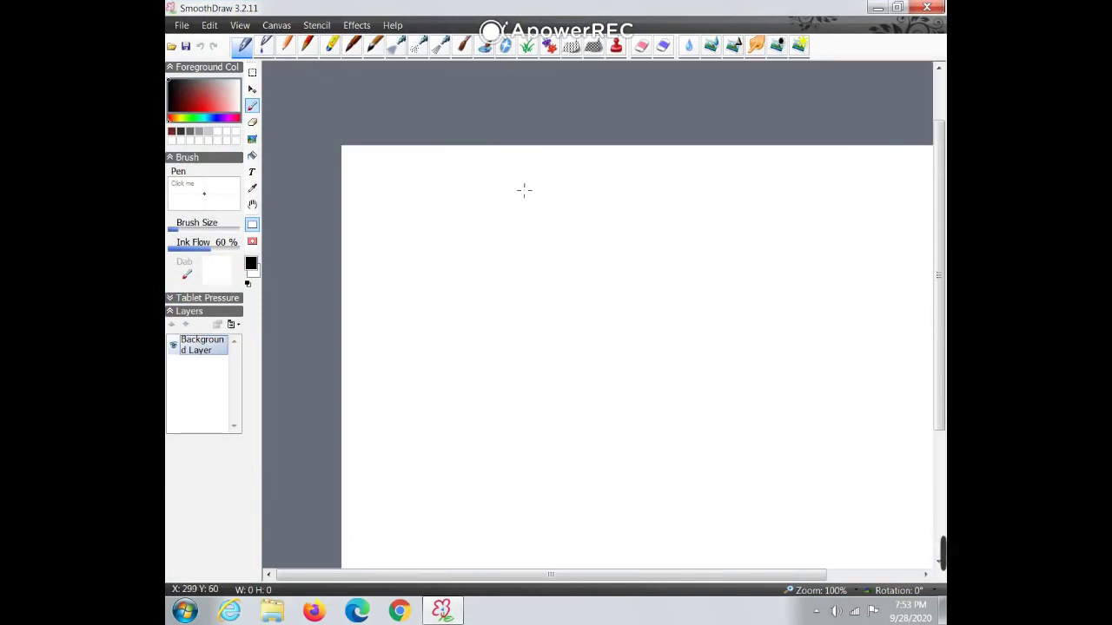
scroll(524, 197, "down", 3)
scroll(522, 199, "up", 4)
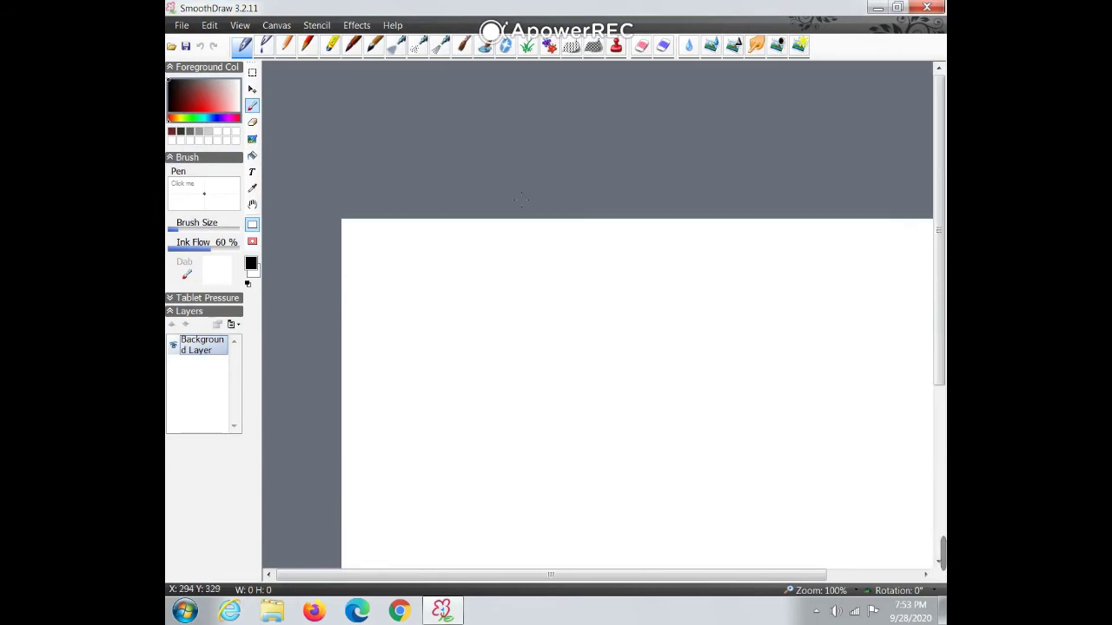
scroll(522, 200, "down", 3)
scroll(516, 200, "up", 3)
left_click_drag(741, 574, 769, 574)
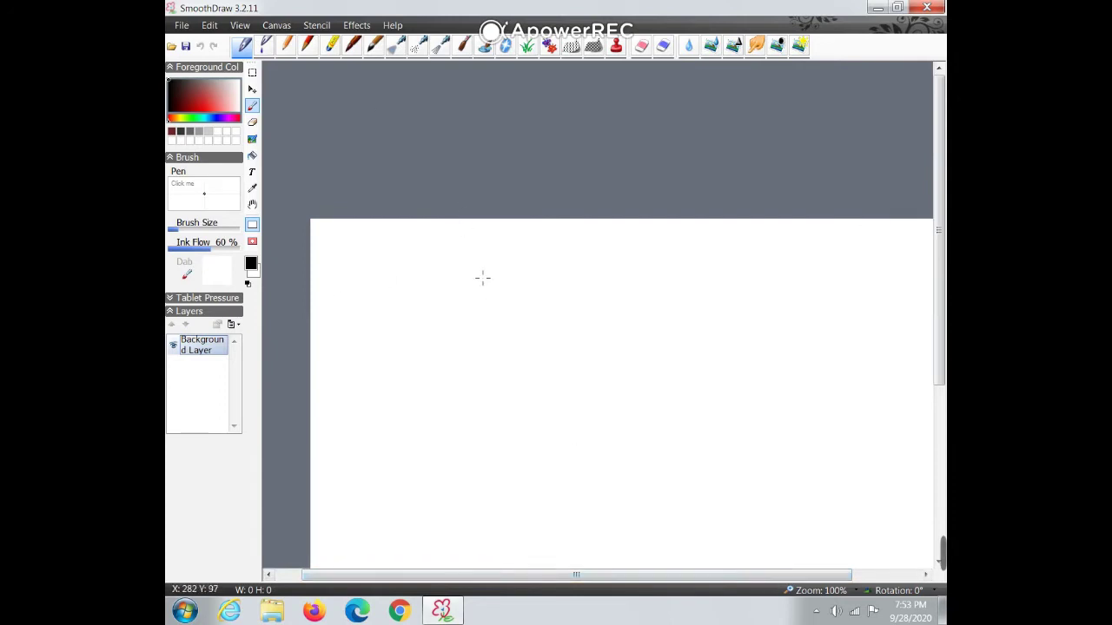
scroll(562, 272, "down", 2)
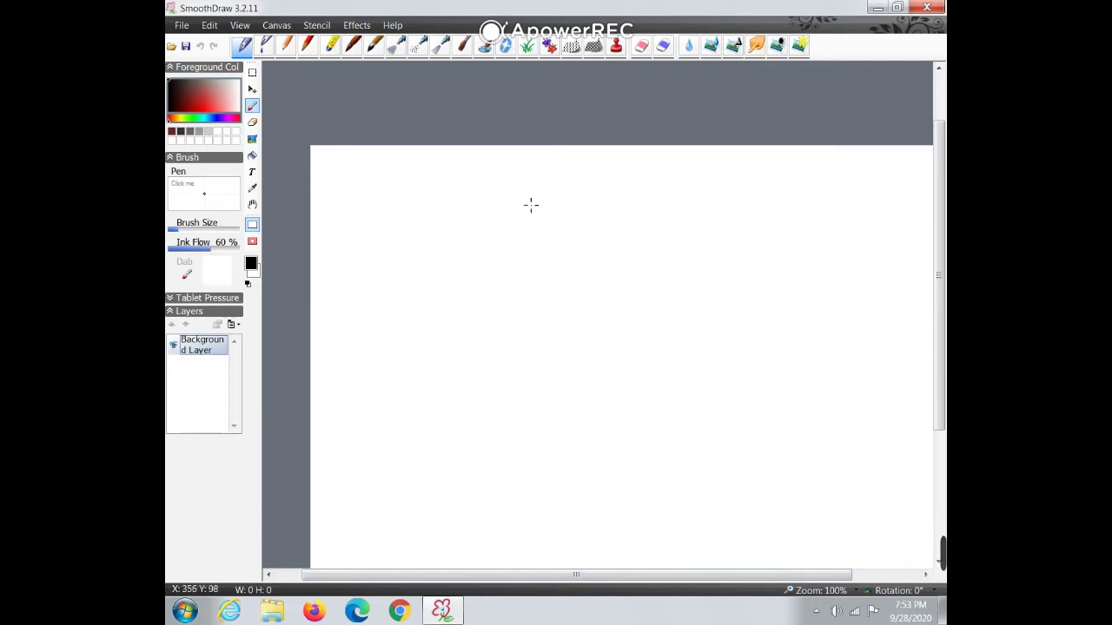
left_click_drag(406, 181, 495, 204)
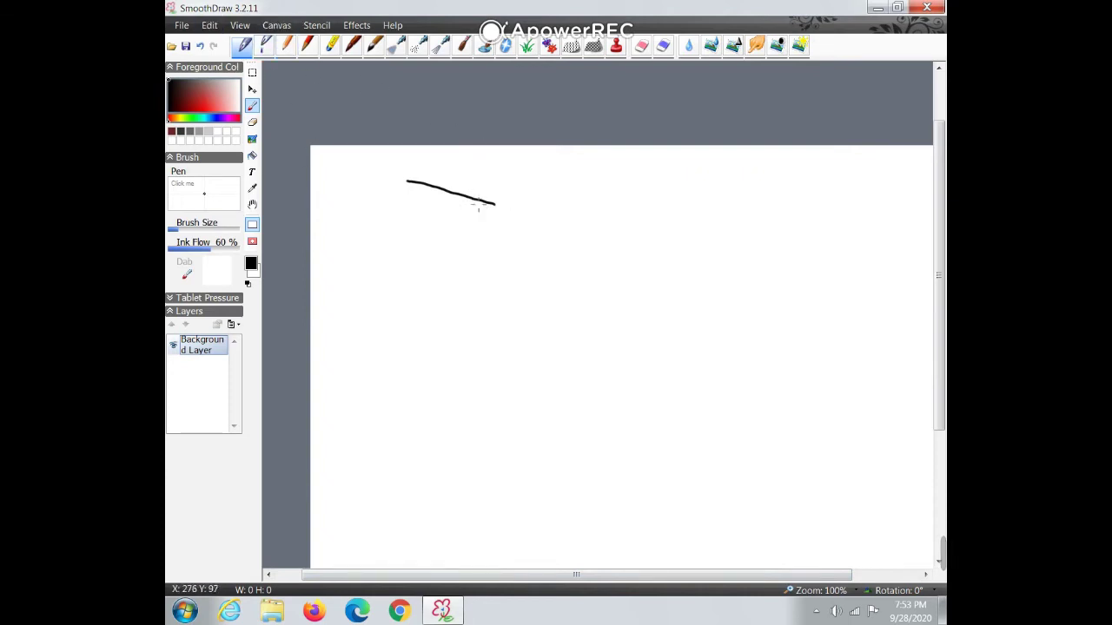
- Enlarge the canvas by changing its width, keeping the width/height ratio and the image size
left_click(268, 27)
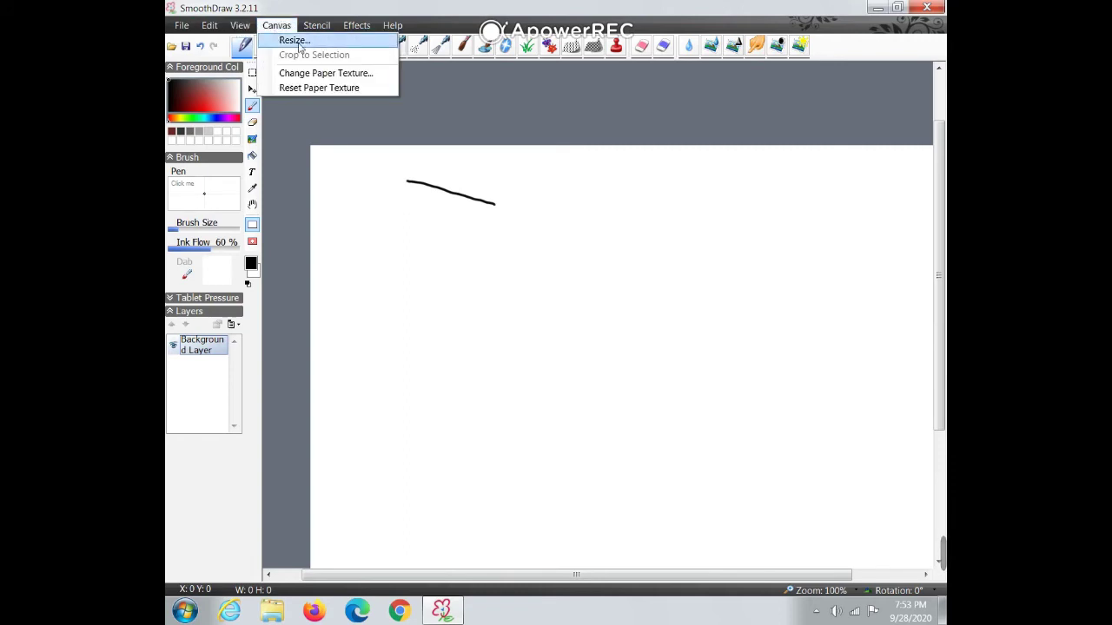
left_click(297, 40)
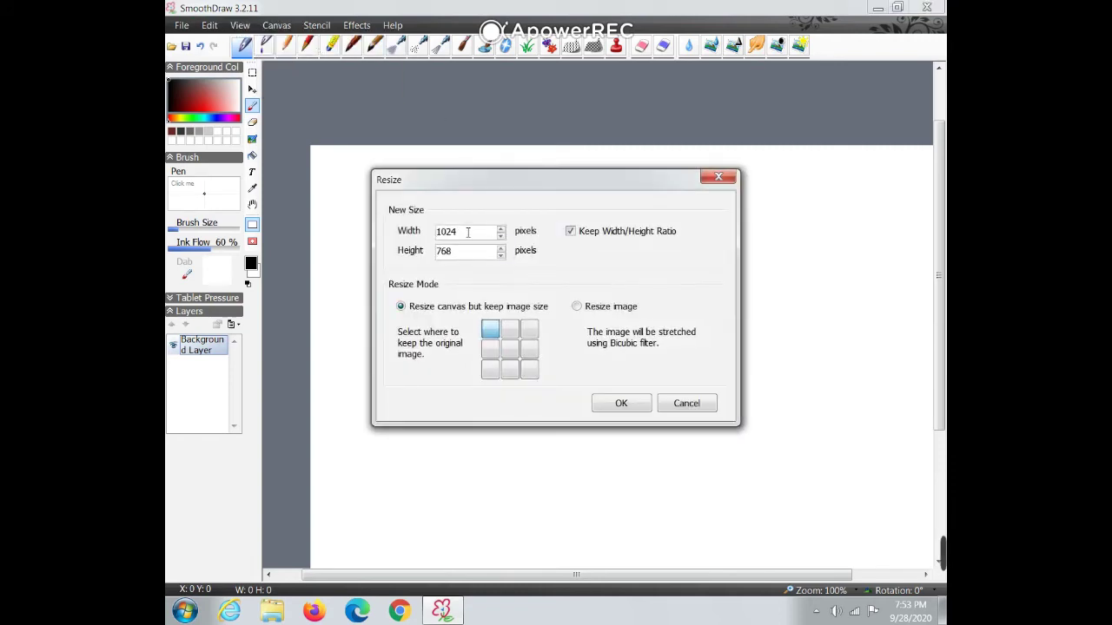
left_click_drag(460, 231, 436, 232)
type("406")
left_click(606, 405)
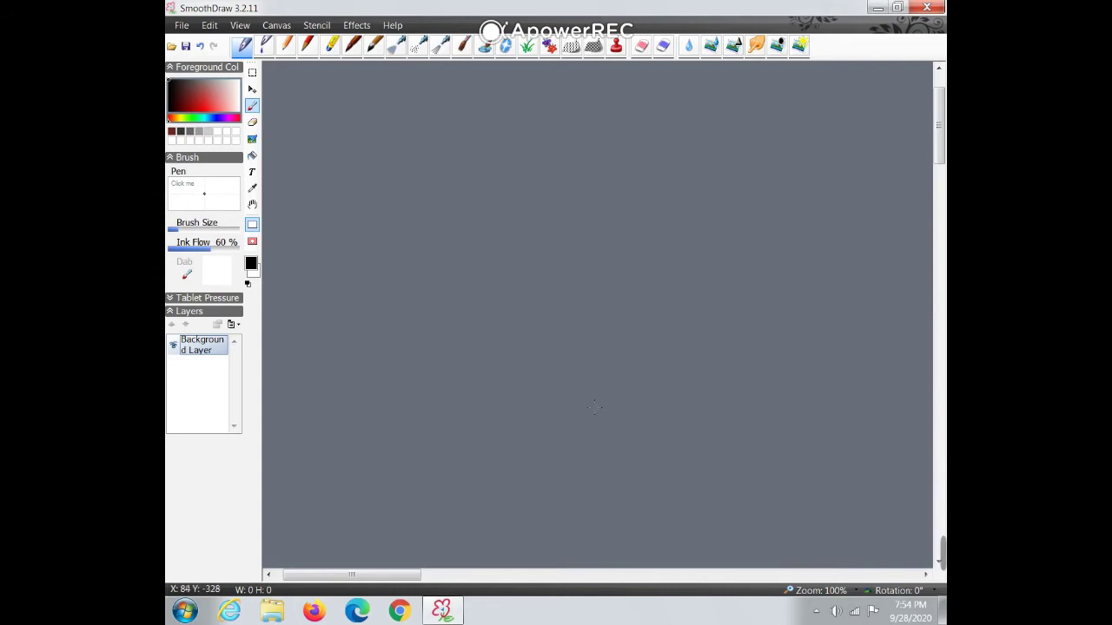
- Fill the enlarged canvas's white background with a very dark reddish brown, using the Fill tool at 20% tolerance
scroll(587, 412, "down", 5)
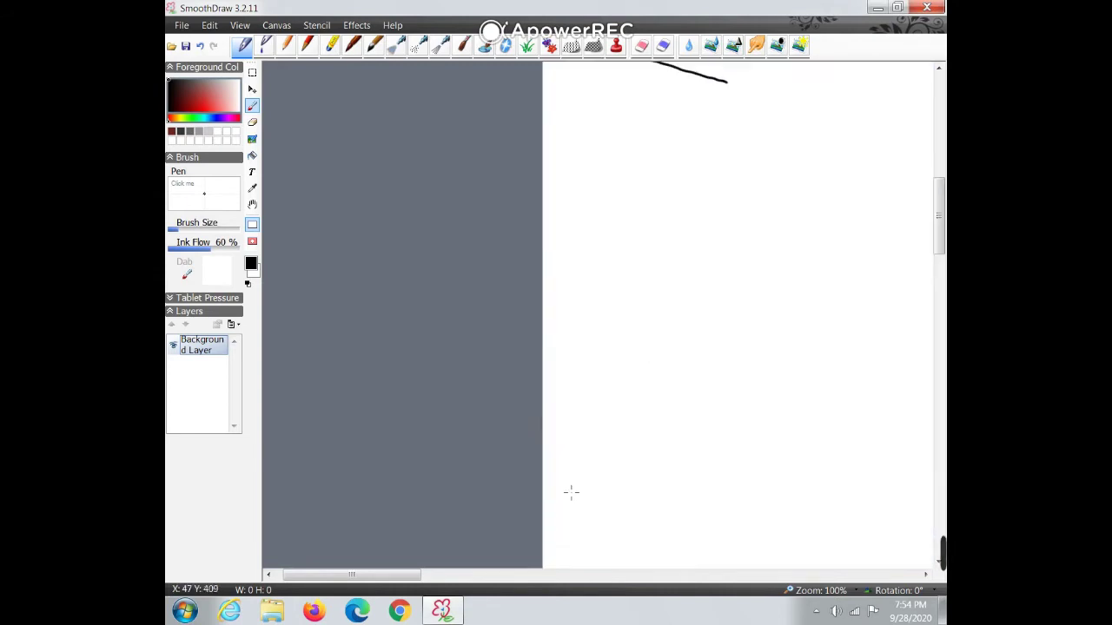
scroll(570, 492, "up", 3)
scroll(566, 489, "down", 3)
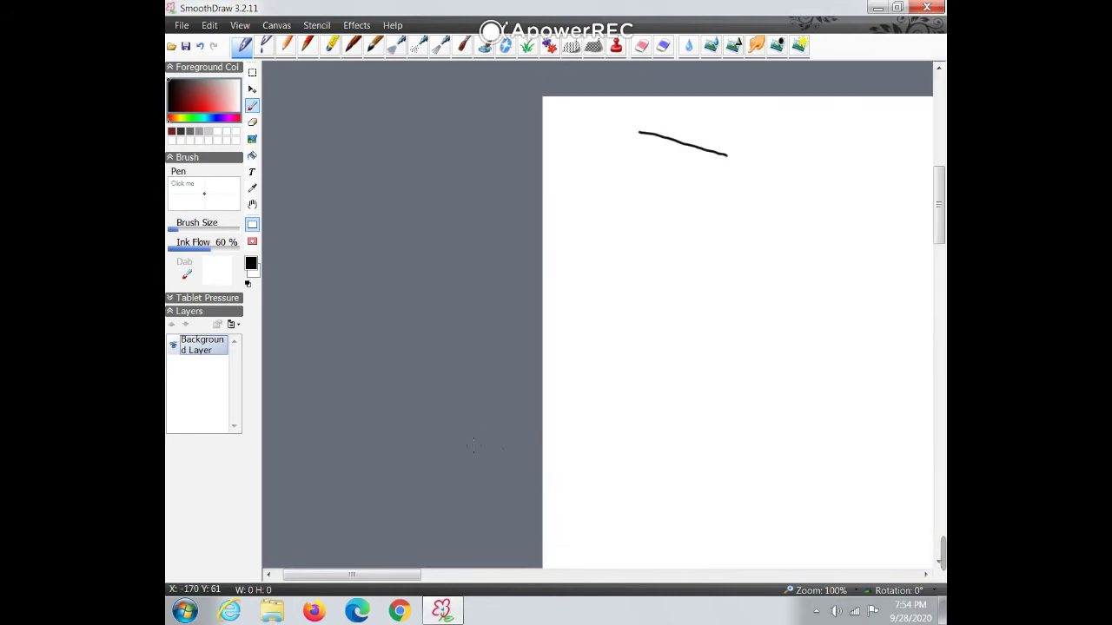
mouse_move(372, 577)
left_mouse_down()
mouse_move(496, 585)
mouse_move(640, 569)
mouse_move(526, 570)
mouse_move(772, 581)
mouse_move(337, 534)
left_mouse_up()
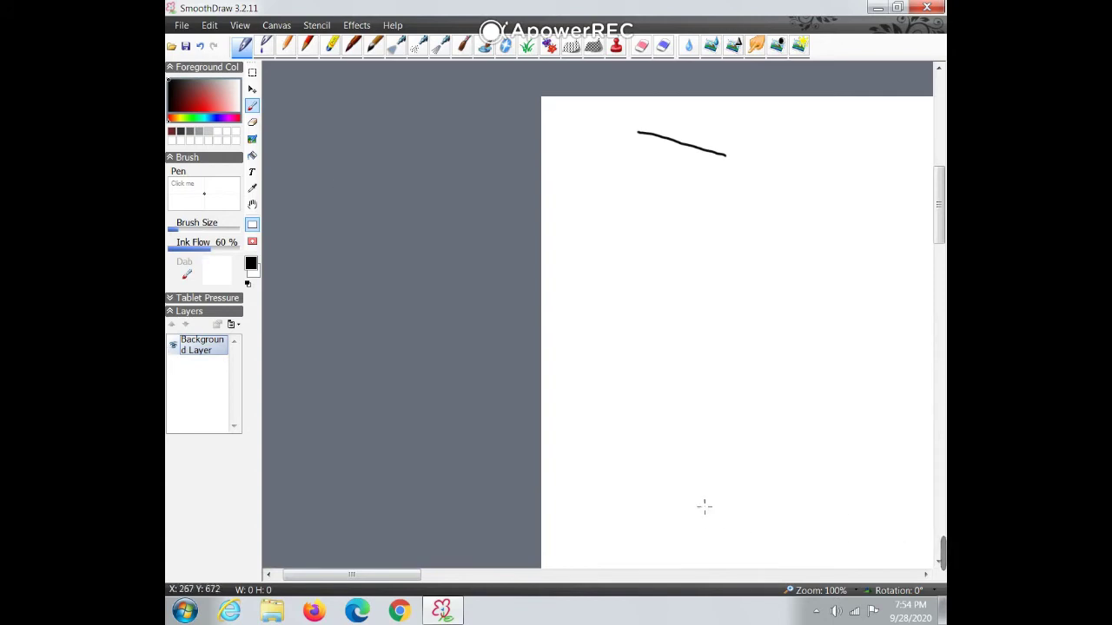
mouse_move(356, 577)
left_mouse_down()
mouse_move(651, 563)
mouse_move(727, 580)
left_mouse_up()
left_click_drag(939, 219, 941, 245)
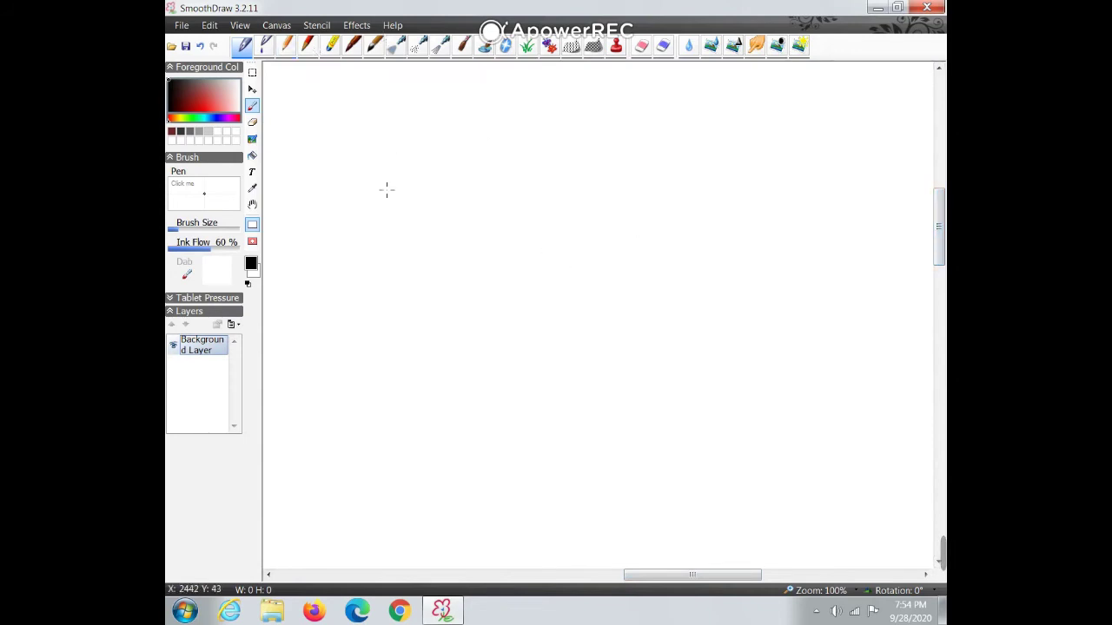
left_click(252, 156)
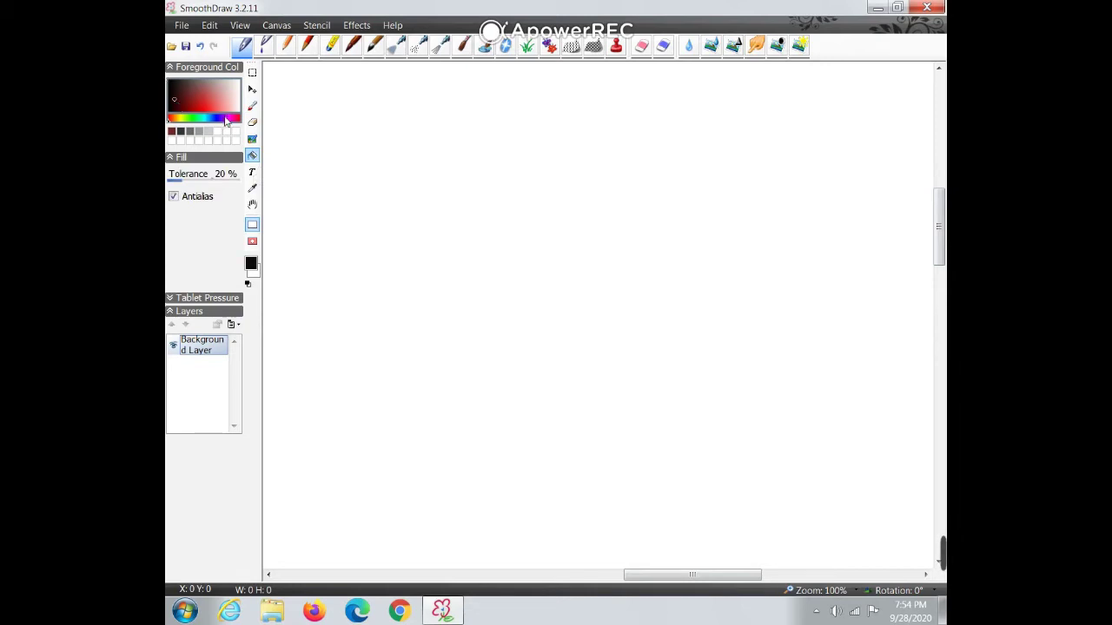
left_click(540, 179)
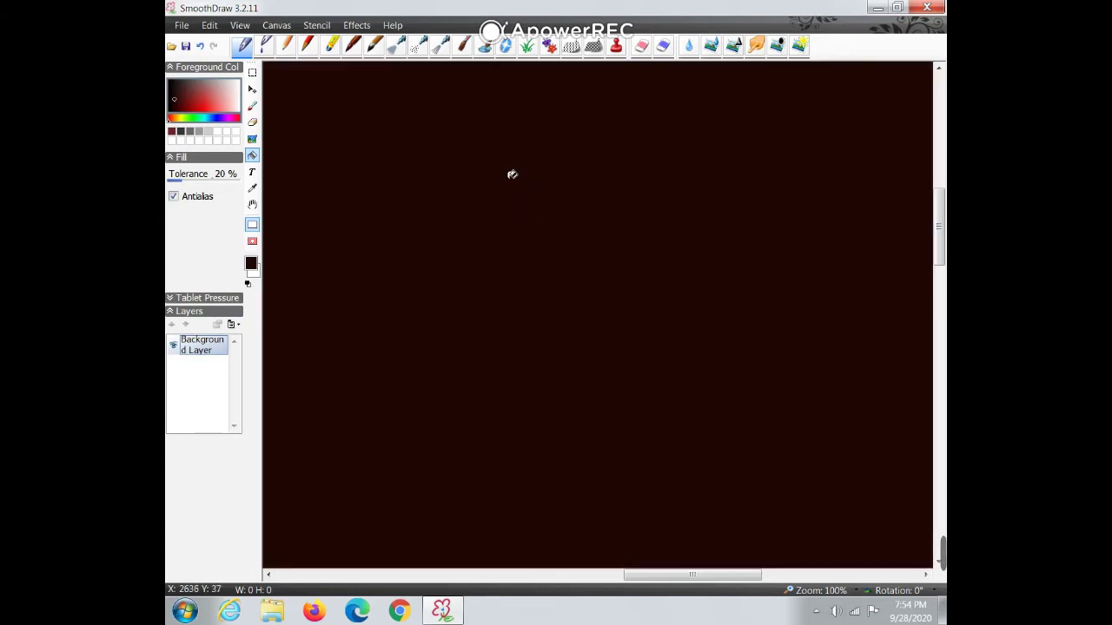
scroll(527, 217, "down", 2)
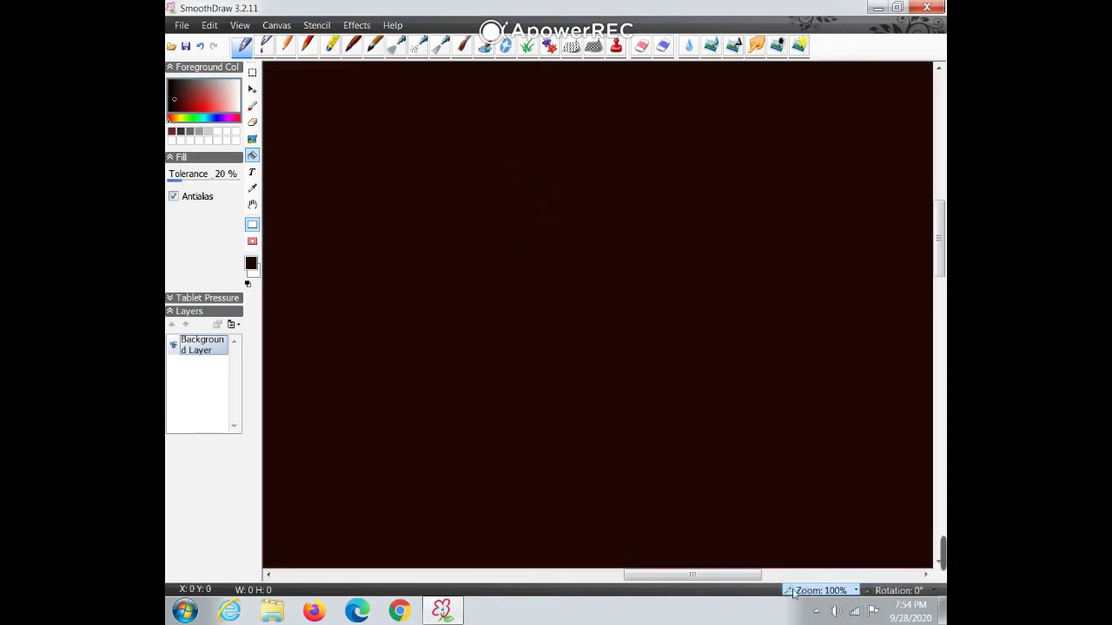
left_click_drag(746, 575, 797, 577)
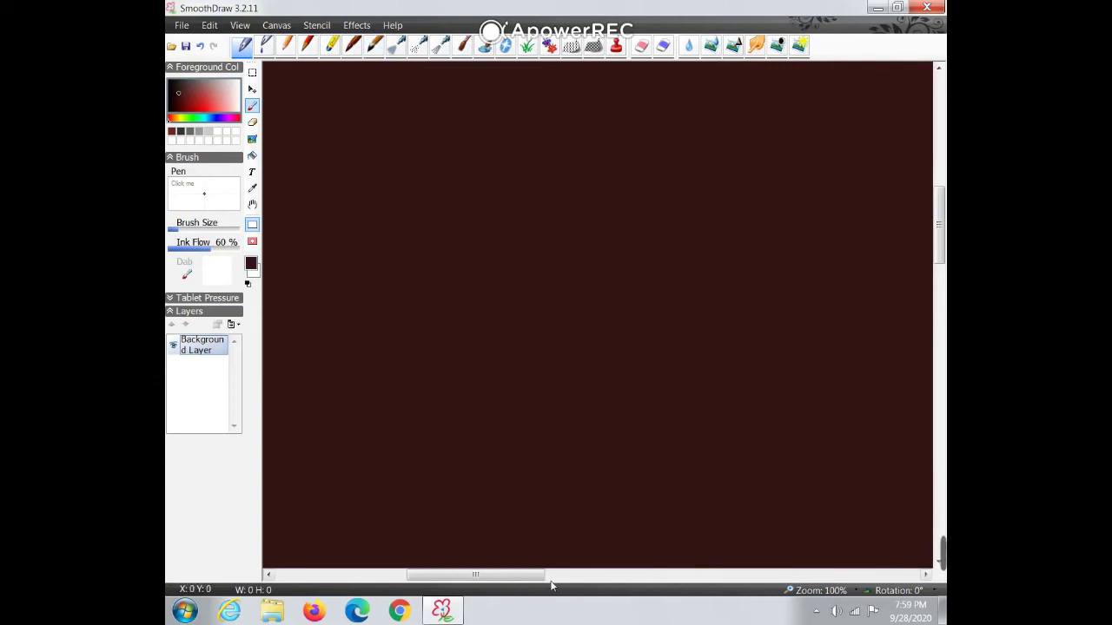
- Handwrite "S.S.L.C" in red with the Pen across the upper part of an empty canvas area and underline it
left_click_drag(537, 577, 573, 577)
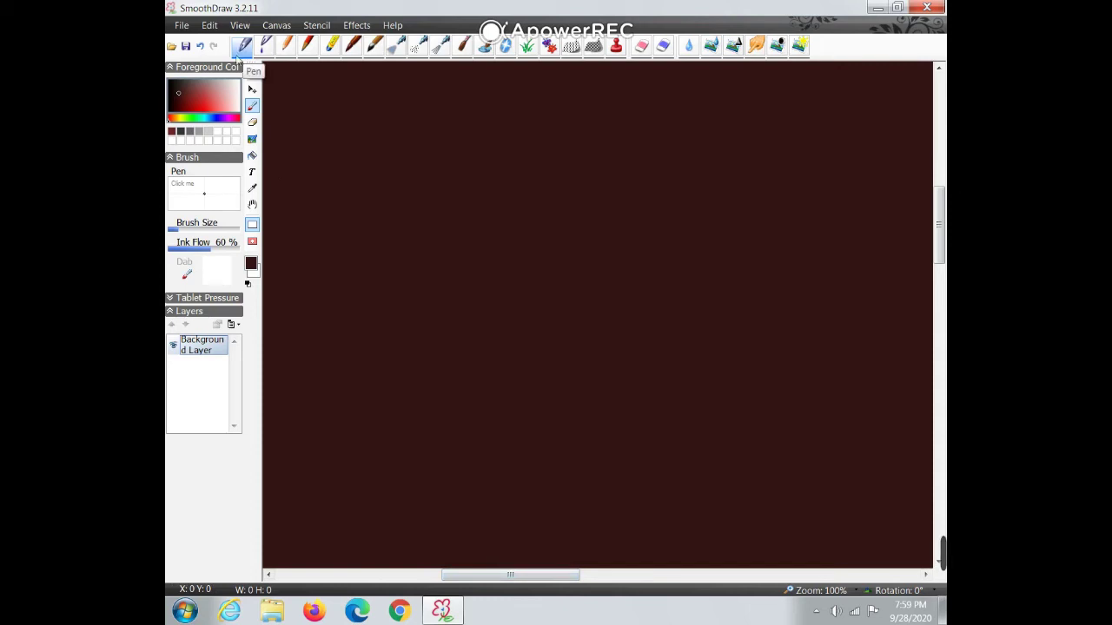
left_click(199, 99)
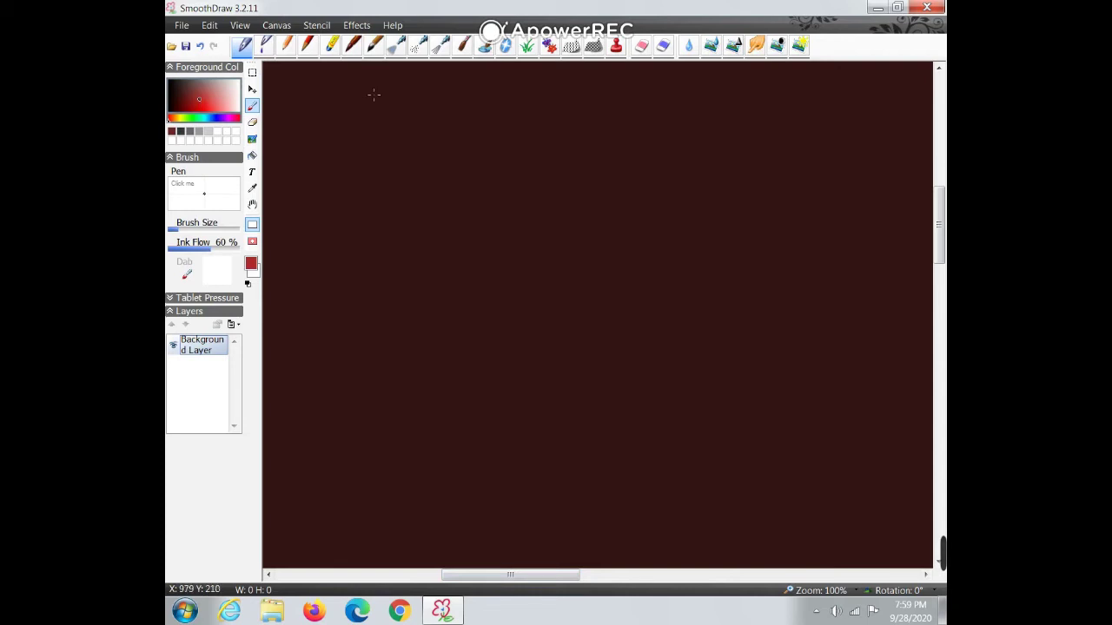
left_click_drag(366, 90, 383, 130)
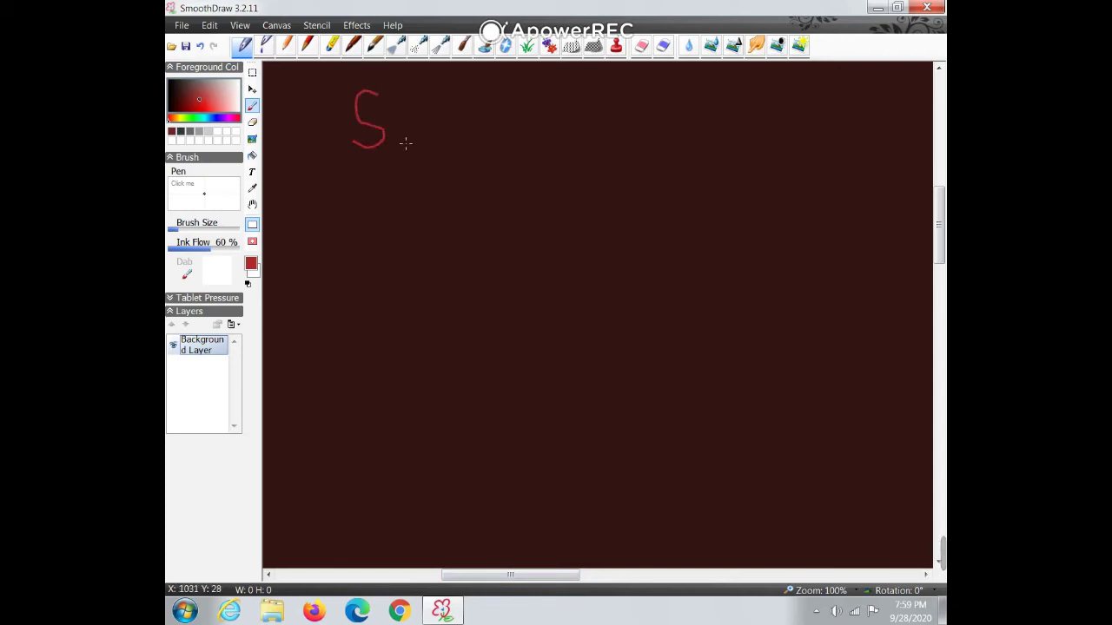
mouse_move(469, 97)
left_mouse_down()
mouse_move(436, 108)
mouse_move(474, 140)
mouse_move(441, 145)
left_mouse_up()
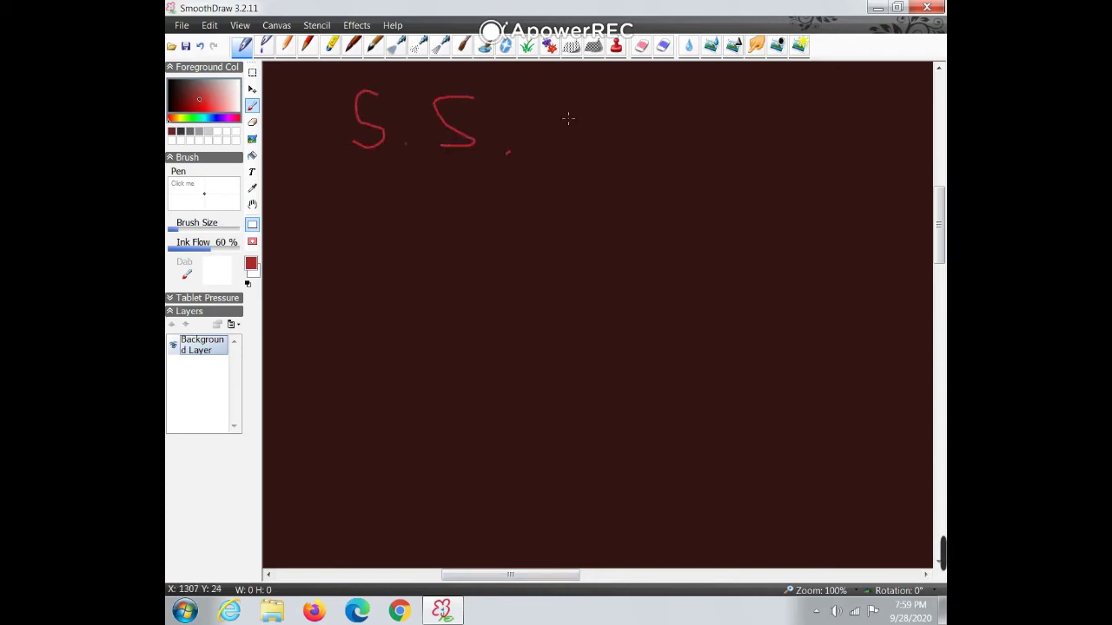
mouse_move(541, 95)
left_mouse_down()
mouse_move(540, 136)
mouse_move(573, 138)
left_mouse_up()
left_click_drag(667, 94, 705, 162)
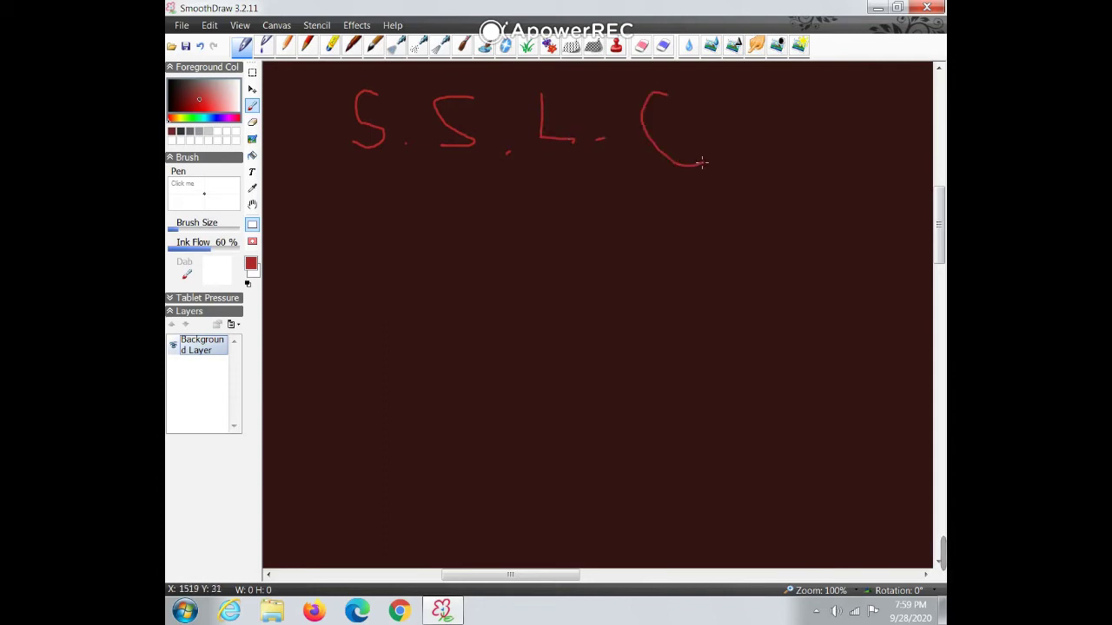
mouse_move(351, 169)
left_mouse_down()
mouse_move(648, 196)
mouse_move(704, 176)
left_mouse_up()
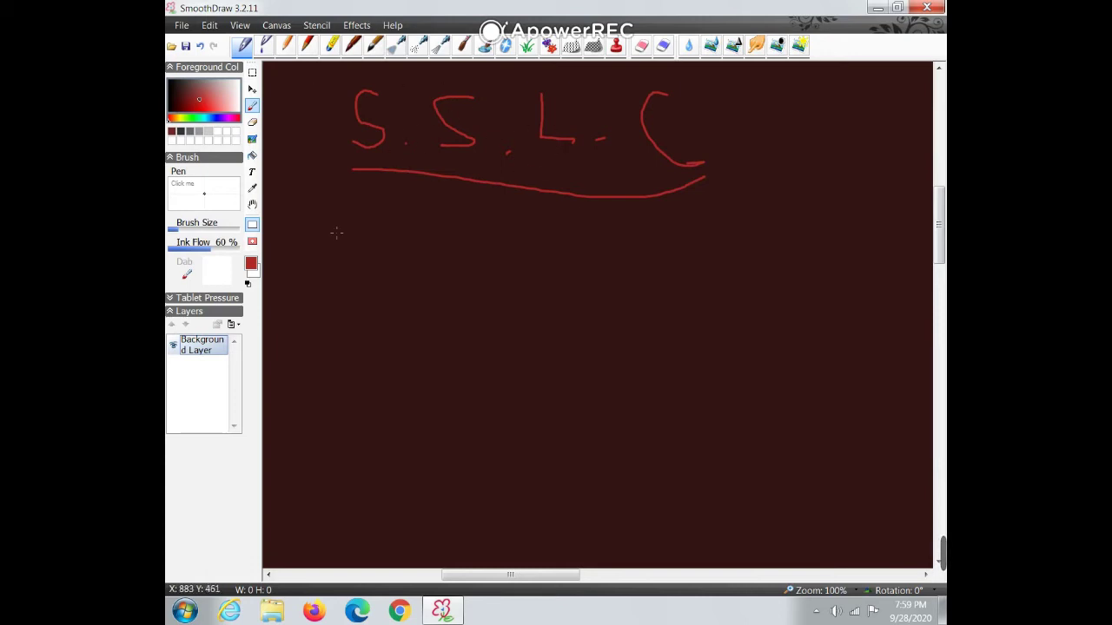
- Draw two dotted L-shaped strokes side by side below the underlined heading with the Leaky Pen
left_click(264, 49)
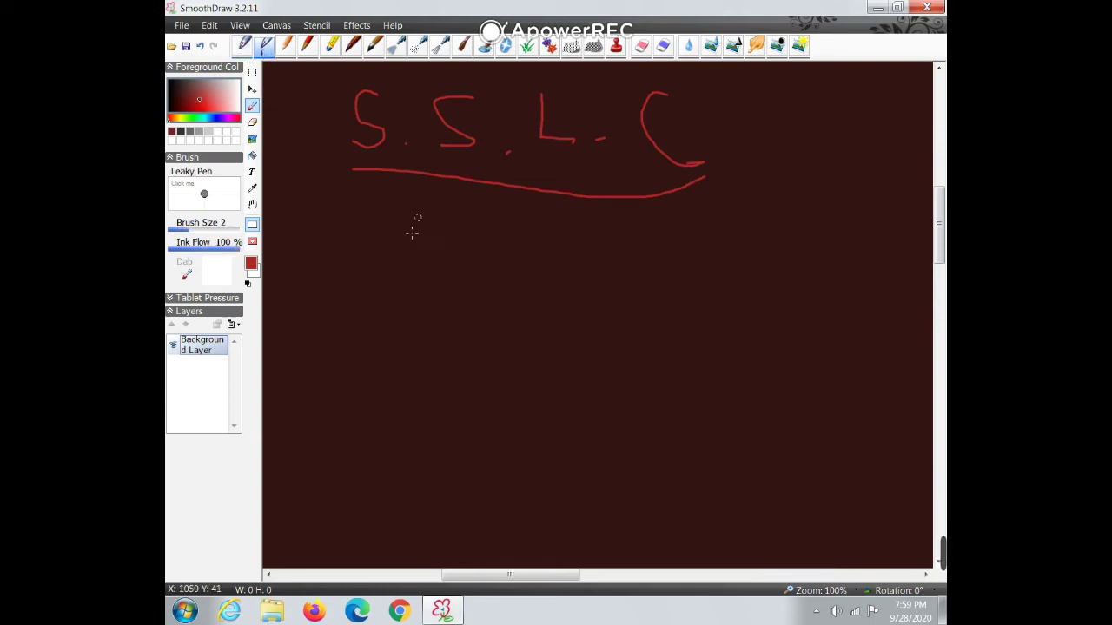
mouse_move(352, 212)
left_mouse_down()
mouse_move(327, 266)
mouse_move(412, 253)
left_mouse_up()
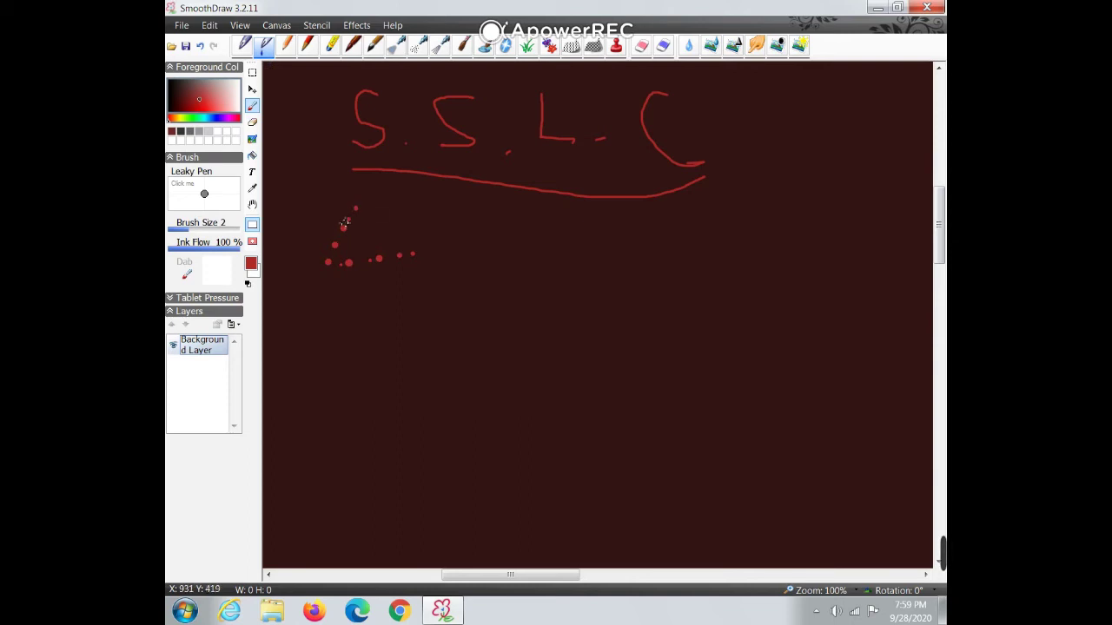
mouse_move(480, 189)
left_mouse_down()
mouse_move(462, 254)
mouse_move(512, 266)
left_mouse_up()
- Sketch a small square, a larger square and a triangle below the heading with the Digital Pencil
left_click(287, 47)
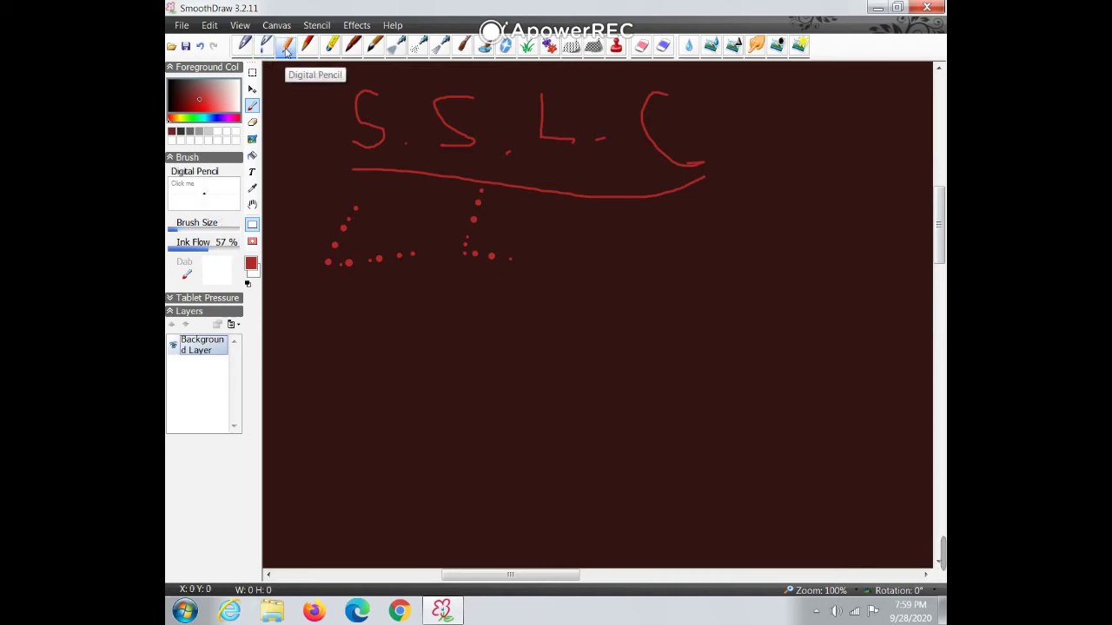
mouse_move(459, 322)
left_mouse_down()
mouse_move(458, 387)
mouse_move(561, 403)
left_mouse_up()
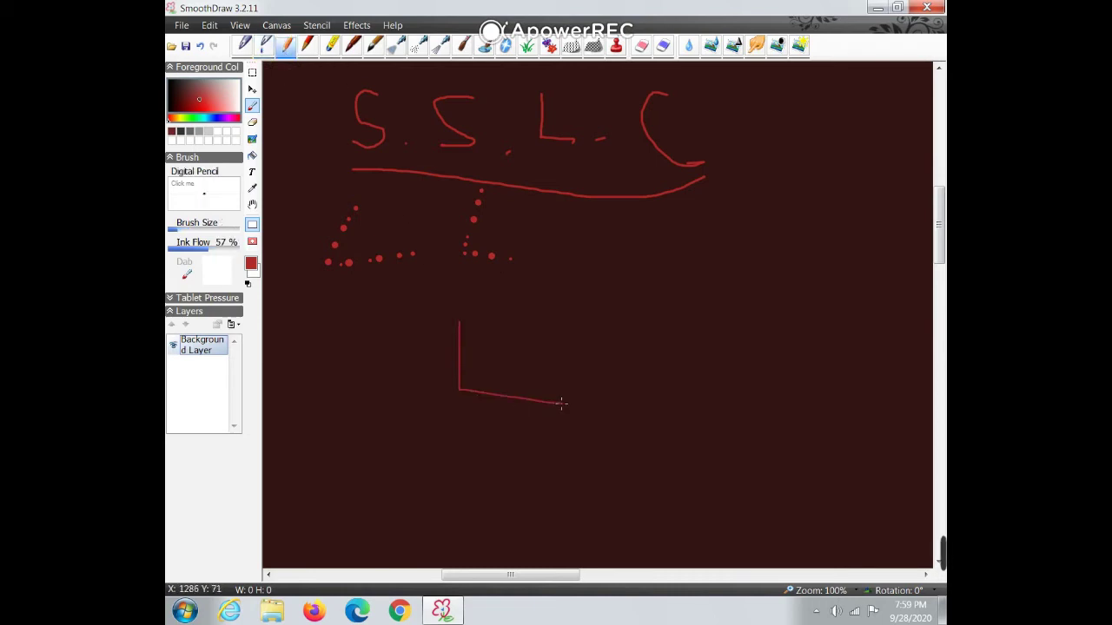
mouse_move(461, 317)
left_mouse_down()
mouse_move(560, 308)
mouse_move(552, 402)
left_mouse_up()
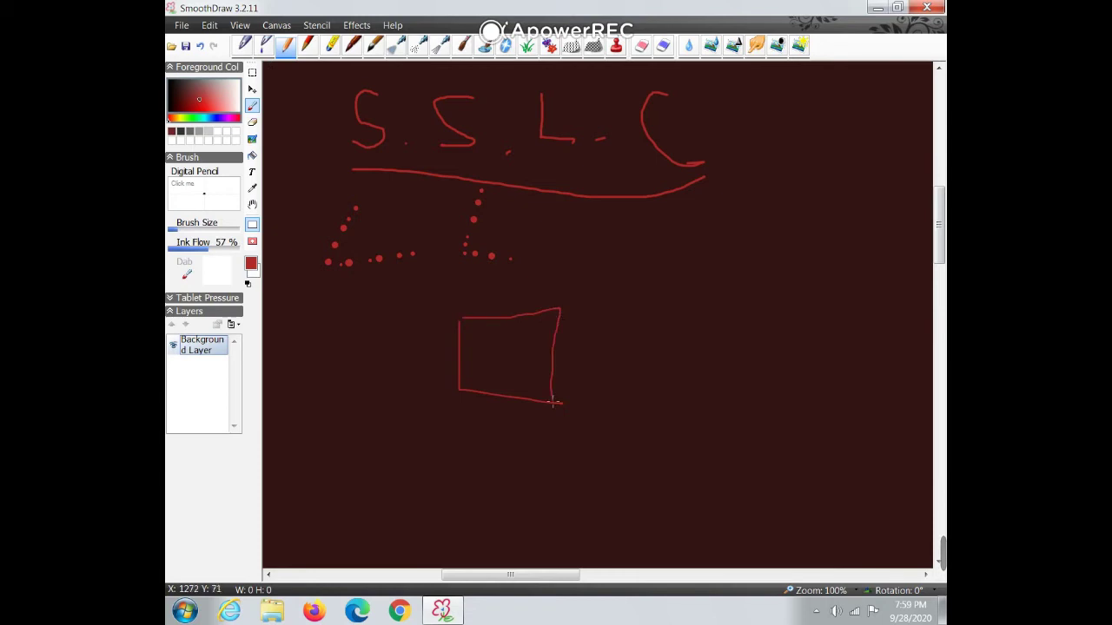
left_click_drag(616, 256, 637, 382)
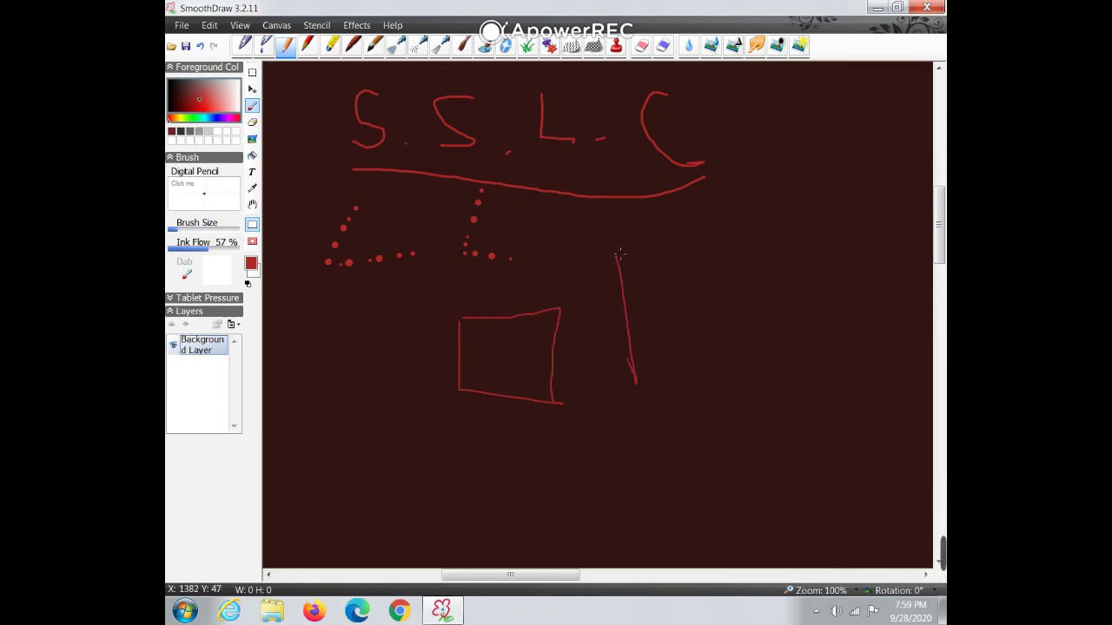
mouse_move(619, 254)
left_mouse_down()
mouse_move(756, 257)
mouse_move(753, 321)
mouse_move(635, 398)
left_mouse_up()
mouse_move(361, 320)
left_mouse_down()
mouse_move(291, 407)
mouse_move(296, 421)
mouse_move(428, 424)
mouse_move(364, 315)
left_mouse_up()
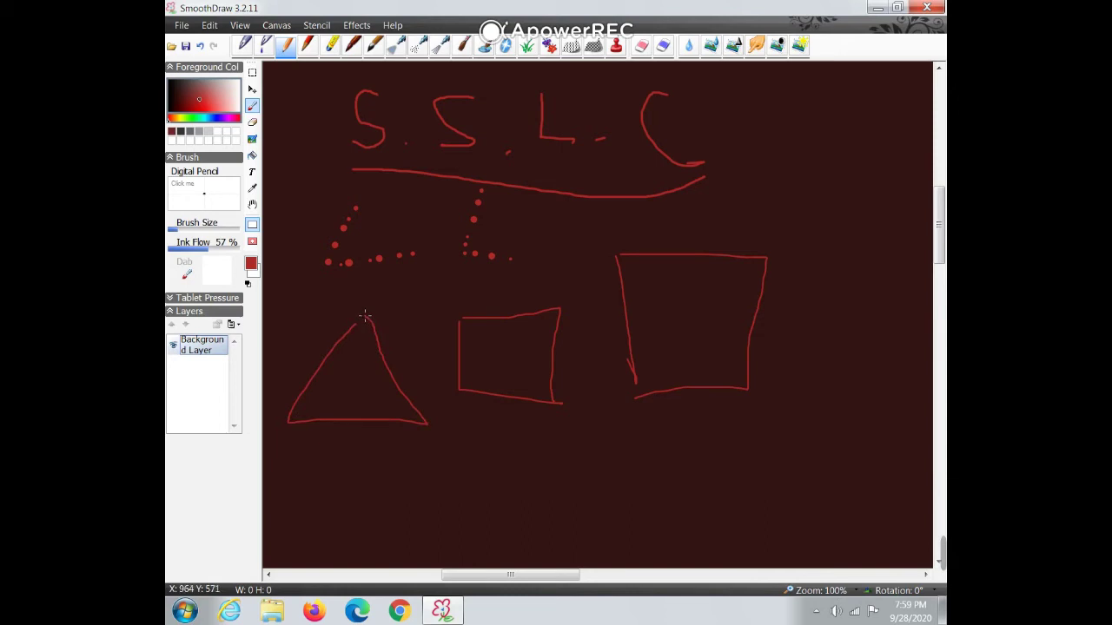
- Draw a small triangle with the 2B Pencil and two with the Dry Media brush, using a larger brush size for the second Dry Media one
left_click(308, 47)
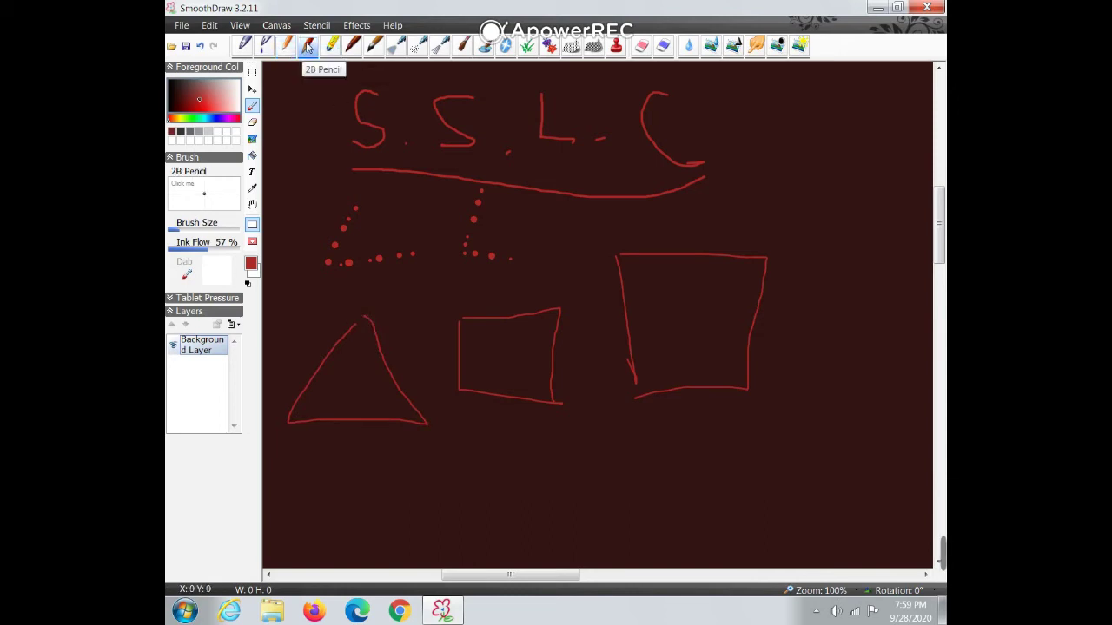
mouse_move(786, 156)
left_mouse_down()
mouse_move(758, 227)
mouse_move(824, 220)
mouse_move(780, 164)
left_mouse_up()
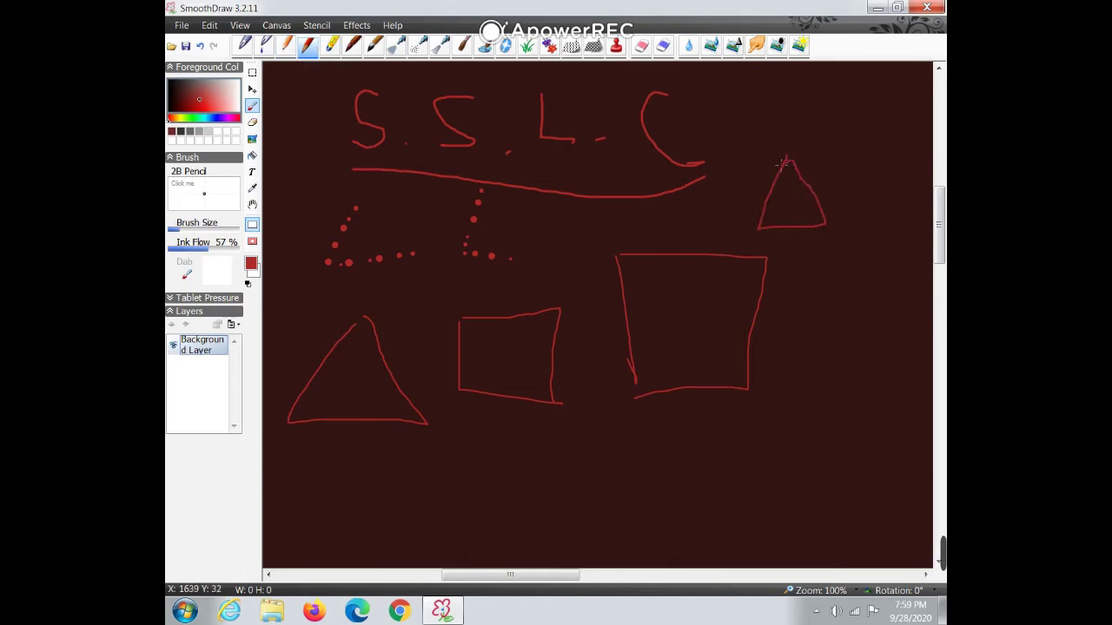
left_click(331, 47)
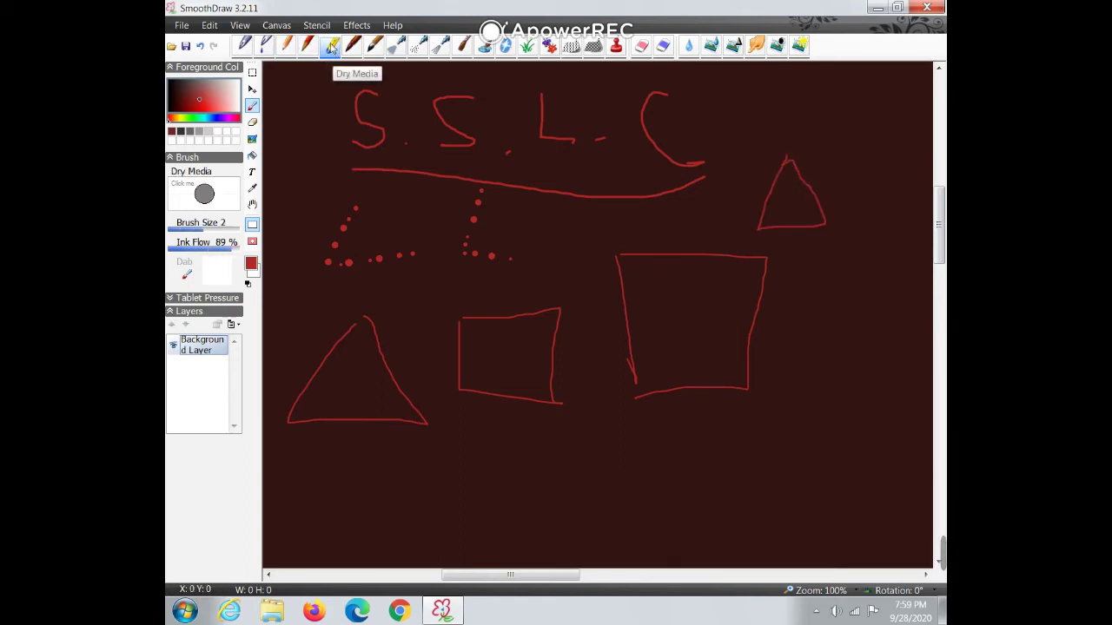
mouse_move(594, 385)
left_mouse_down()
mouse_move(558, 438)
mouse_move(562, 464)
mouse_move(598, 393)
left_mouse_up()
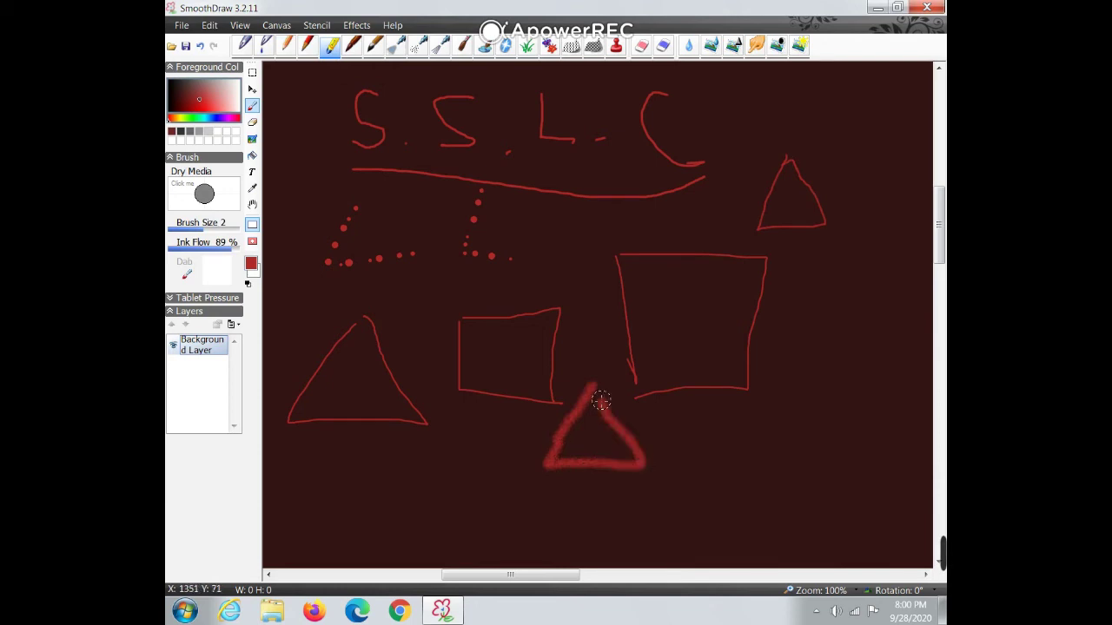
left_click(206, 231)
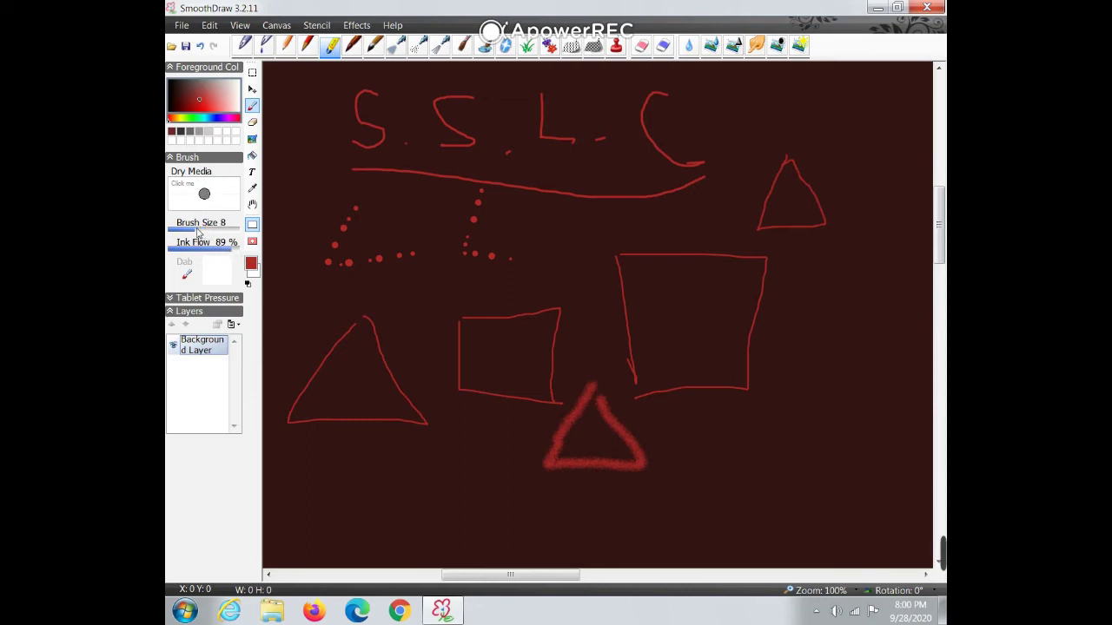
mouse_move(582, 242)
left_mouse_down()
mouse_move(543, 278)
mouse_move(562, 287)
mouse_move(591, 271)
left_mouse_up()
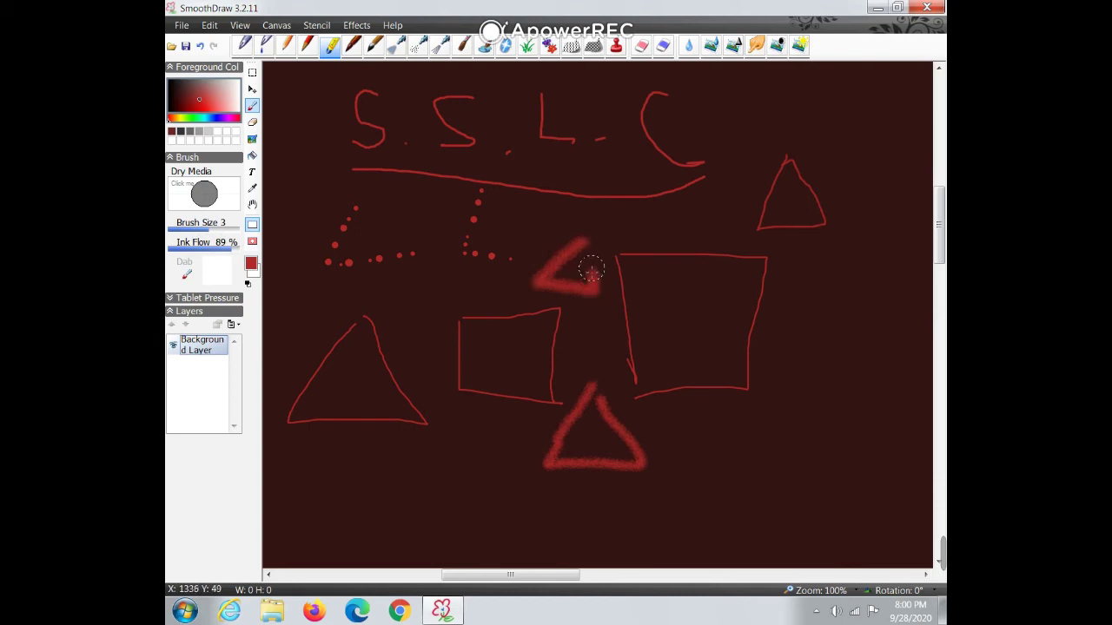
- Draw a thick triangle beside the large square with the Felt Pen and another below the dotted strokes with the Saturated Writing brush
left_click(353, 47)
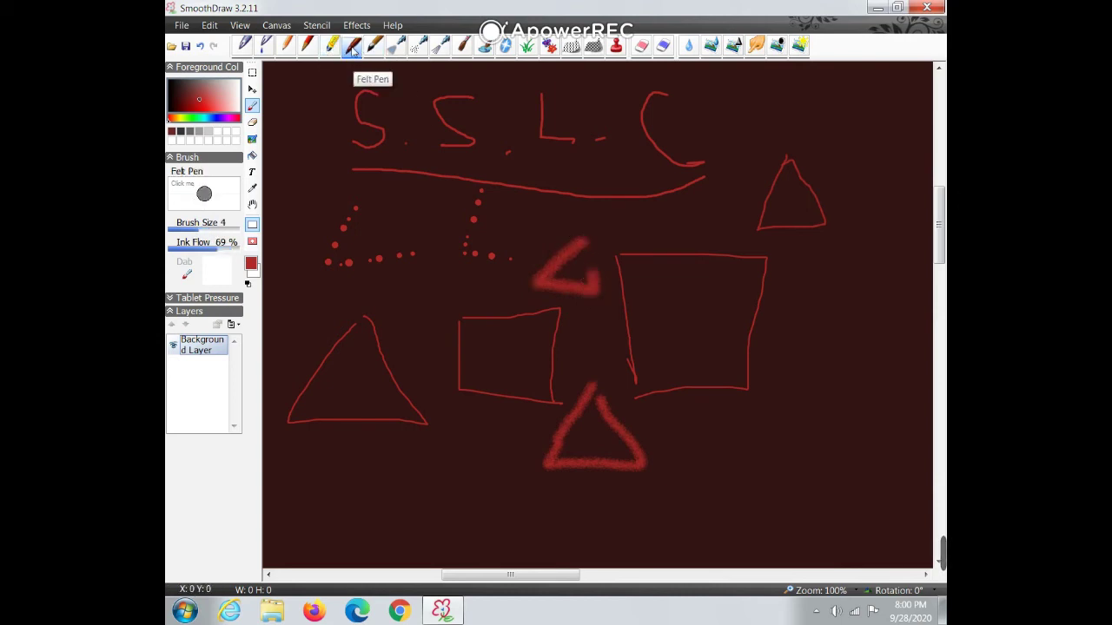
mouse_move(825, 308)
left_mouse_down()
mouse_move(767, 386)
mouse_move(883, 379)
mouse_move(826, 315)
left_mouse_up()
left_click(375, 49)
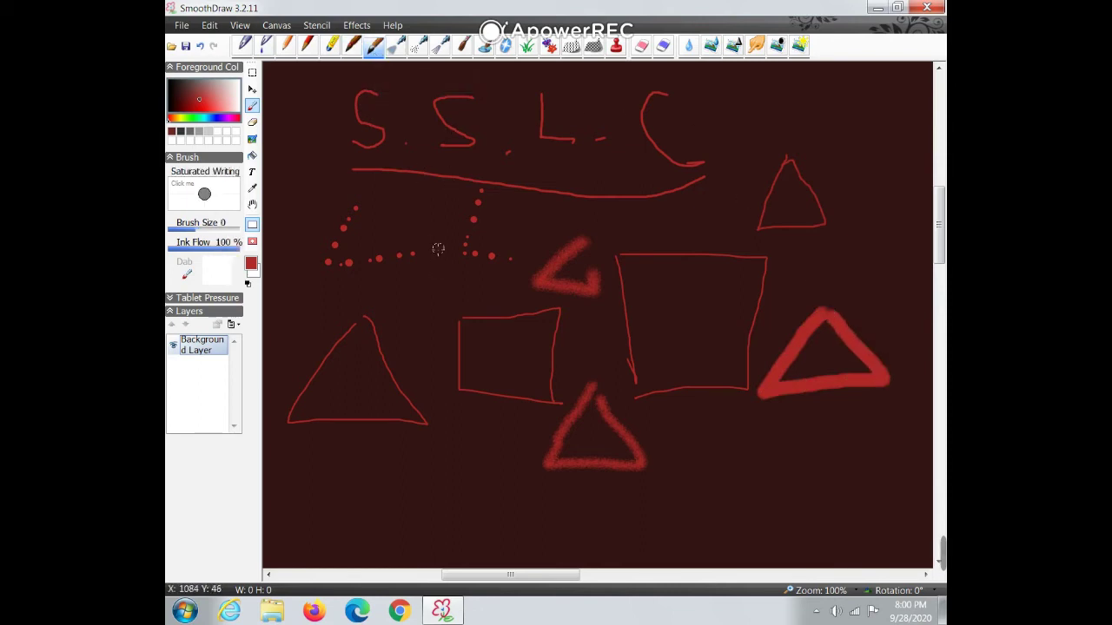
mouse_move(437, 249)
left_mouse_down()
mouse_move(478, 318)
mouse_move(454, 246)
left_mouse_up()
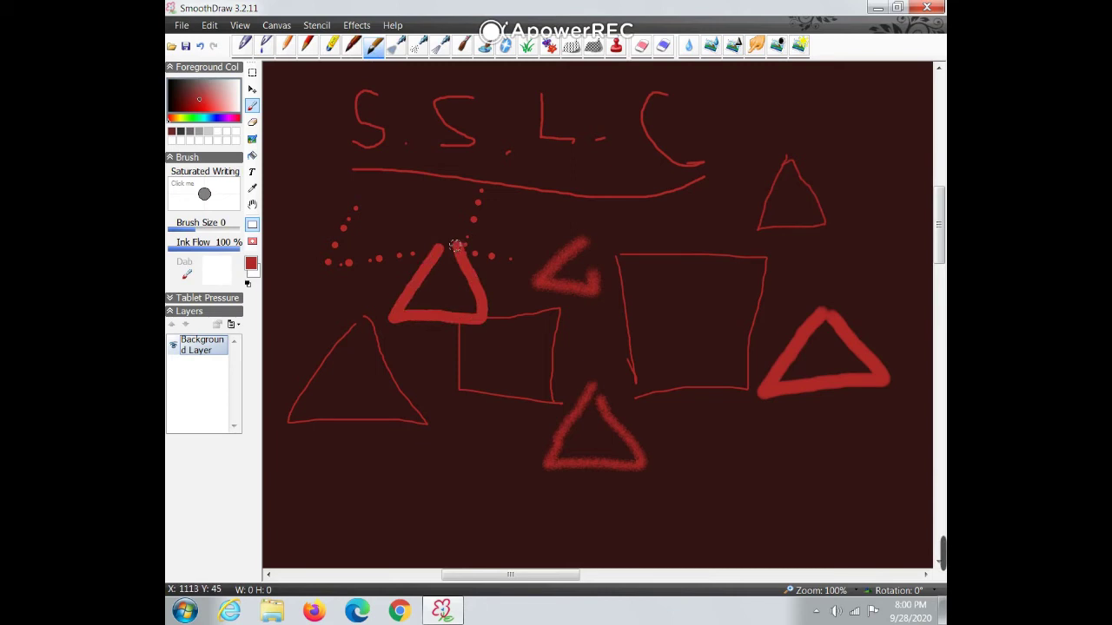
- Draw one triangle each with the Digital Airbrush, the Fine Spray Airbrush and the Graffiti brush
left_click(396, 52)
mouse_move(411, 113)
left_mouse_down()
mouse_move(401, 206)
mouse_move(485, 208)
mouse_move(430, 135)
left_mouse_up()
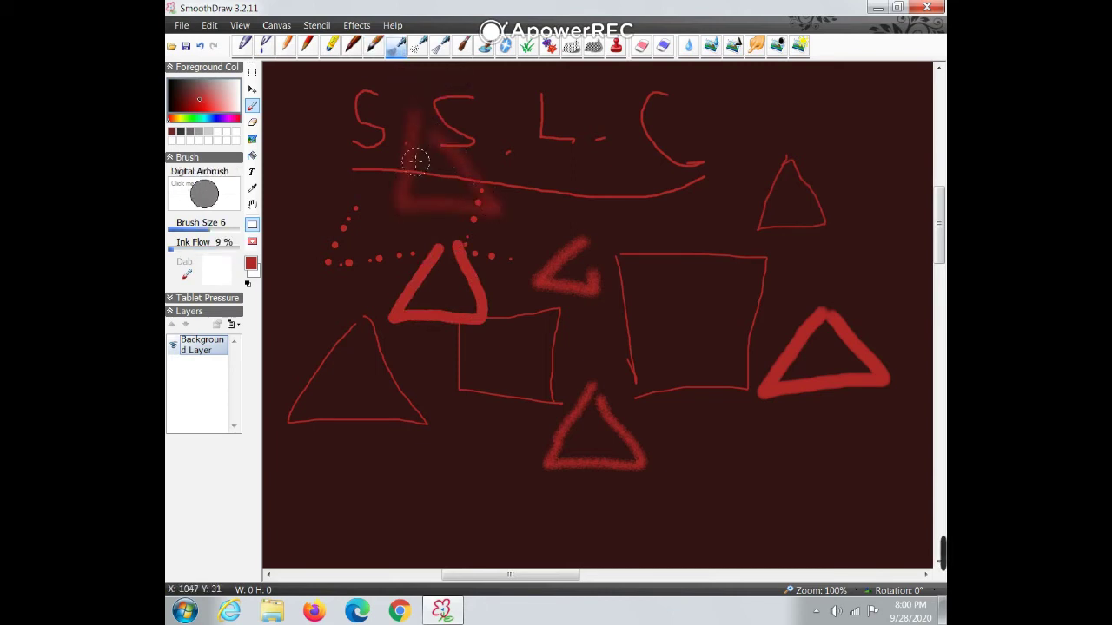
left_click(421, 50)
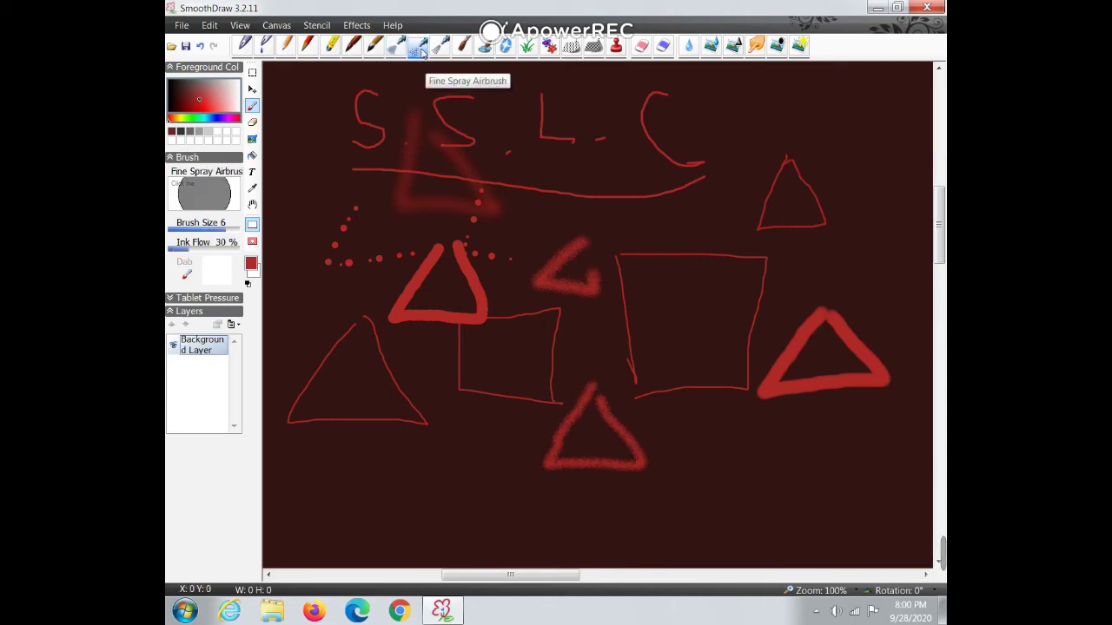
mouse_move(658, 166)
left_mouse_down()
mouse_move(562, 258)
mouse_move(716, 198)
left_mouse_up()
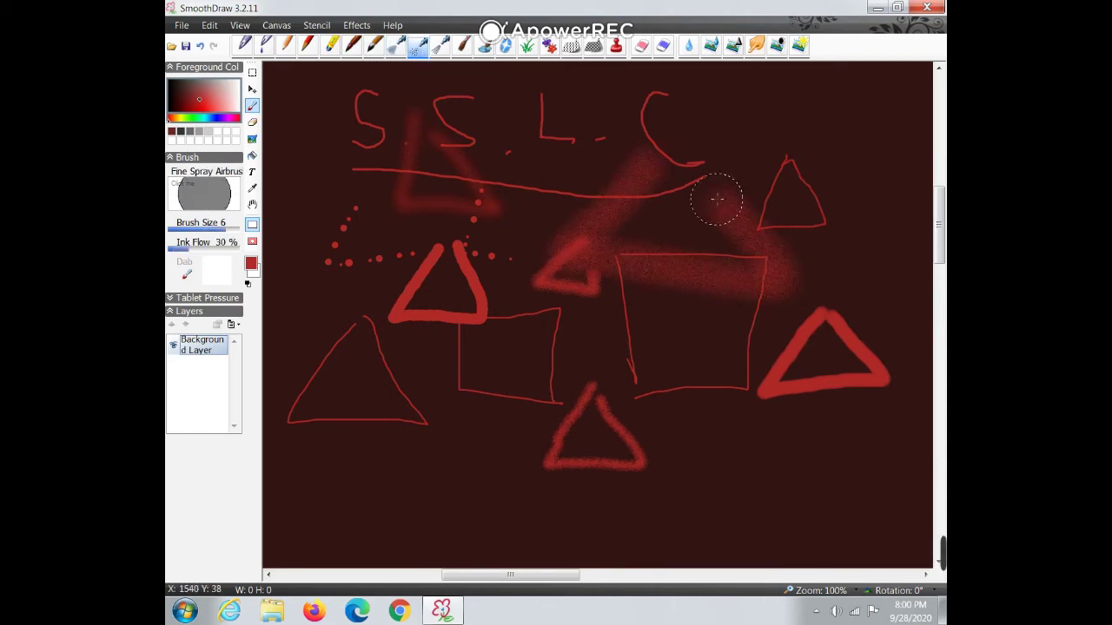
left_click(440, 50)
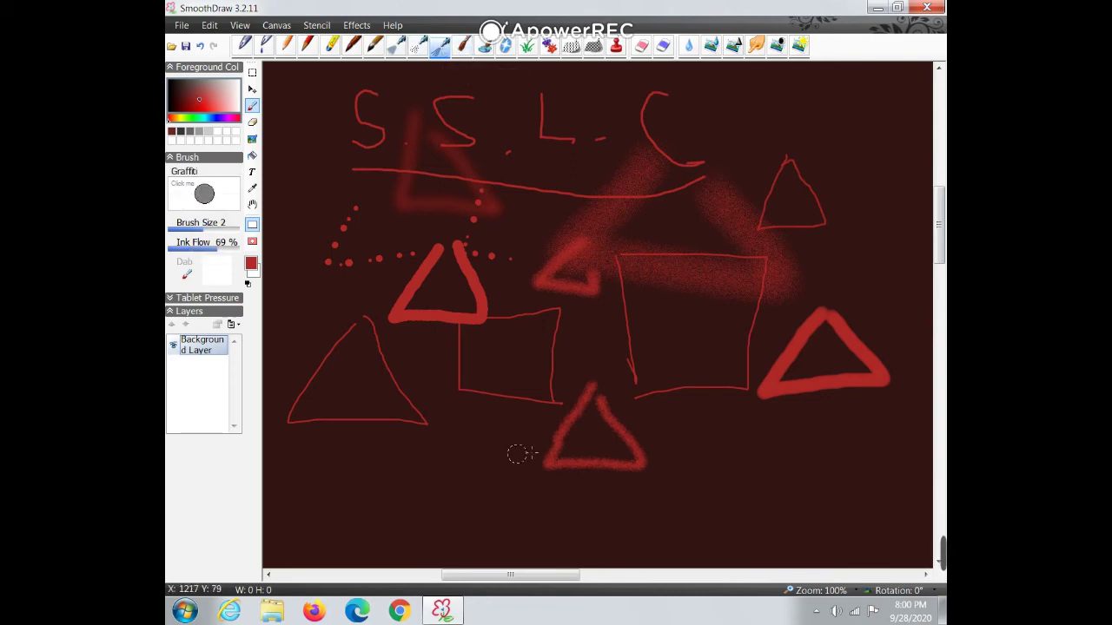
mouse_move(476, 415)
left_mouse_down()
mouse_move(418, 482)
mouse_move(495, 498)
mouse_move(485, 412)
left_mouse_up()
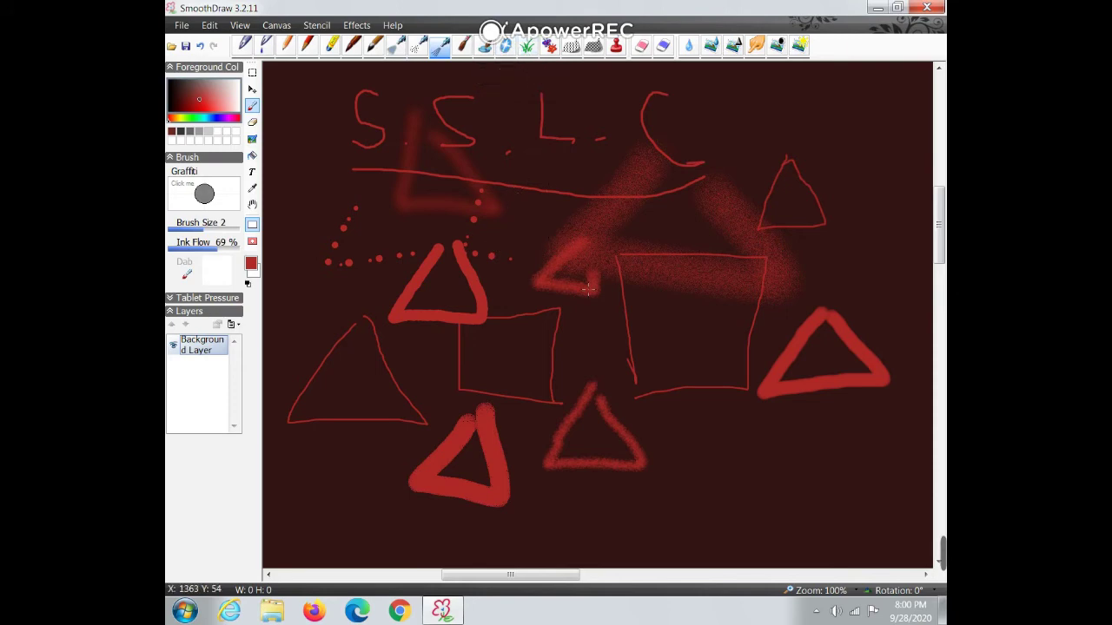
- Stamp three separate red grass tufts with the Grass brush on the empty canvas area beyond the triangles
left_click_drag(559, 575, 662, 581)
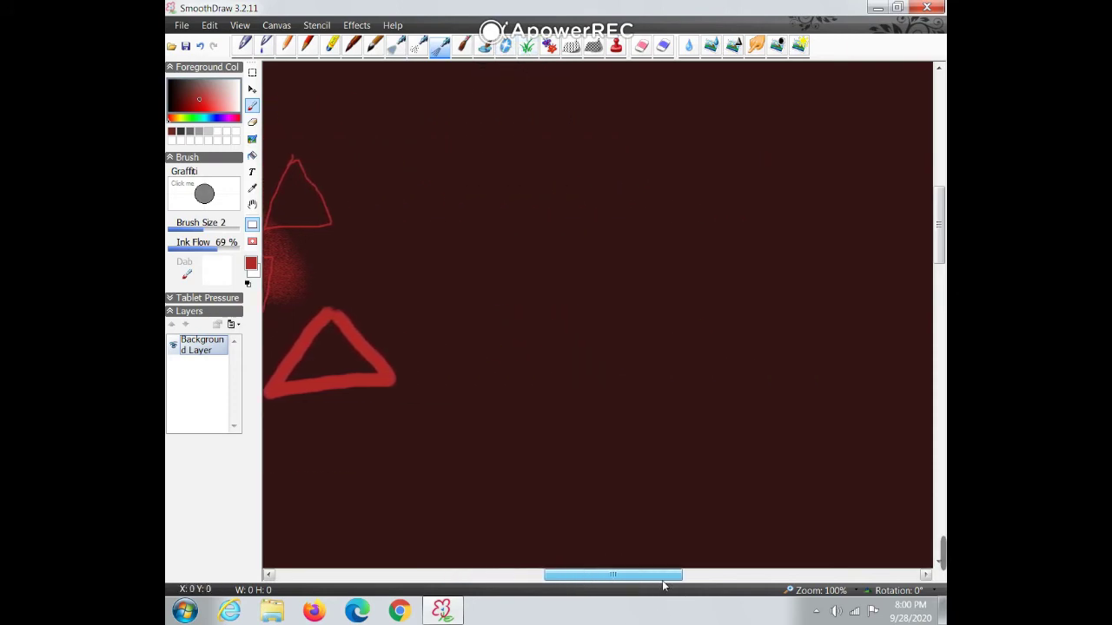
left_click(528, 48)
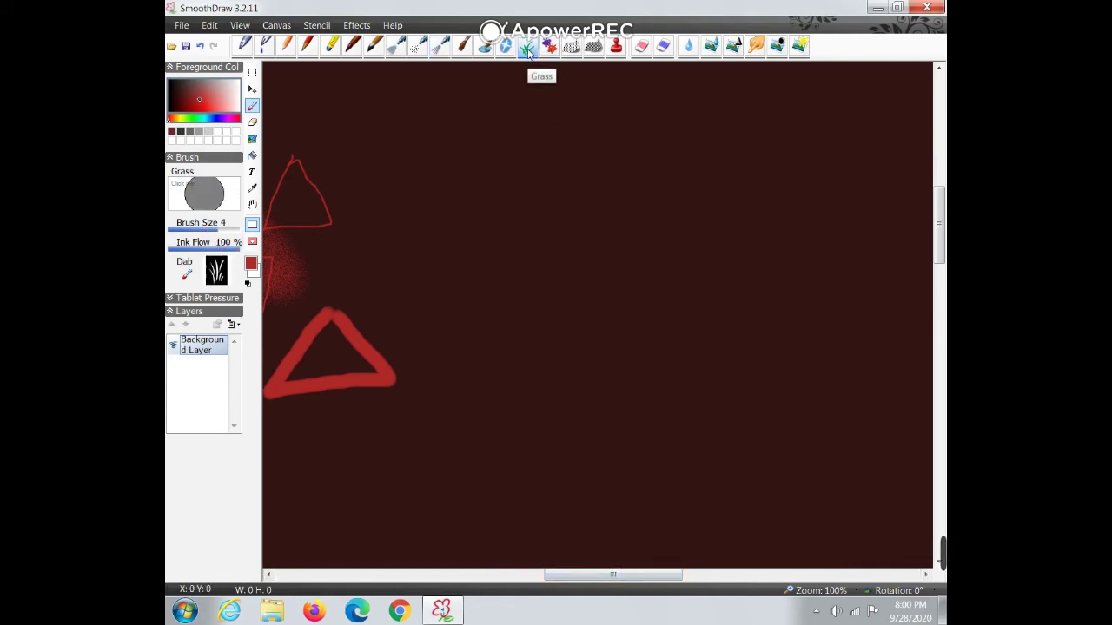
left_click(628, 158)
left_click(542, 282)
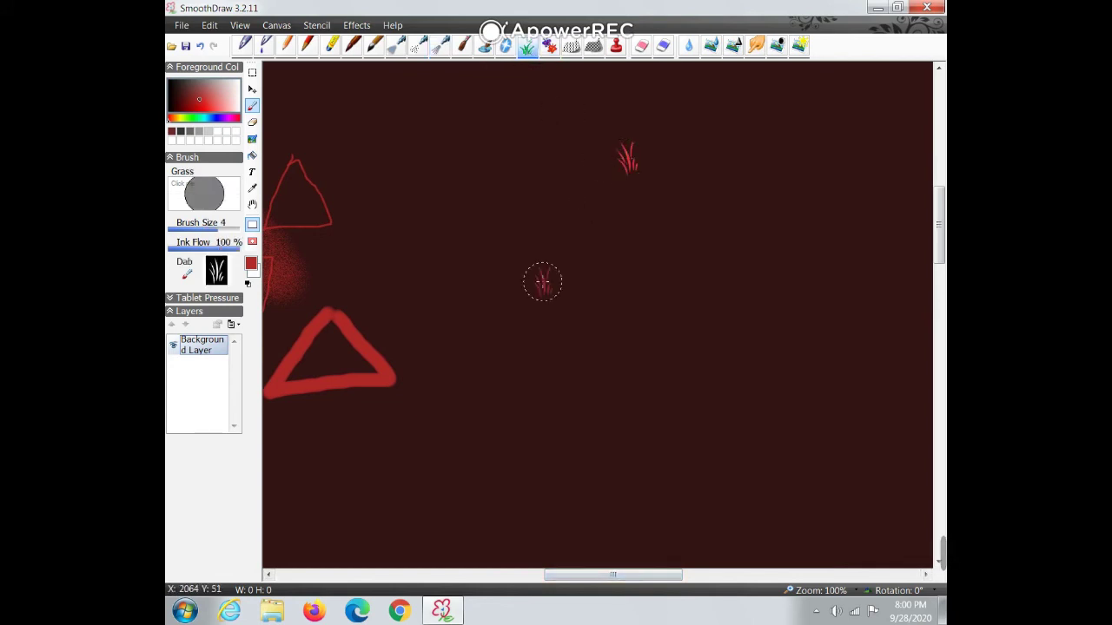
left_click(732, 434)
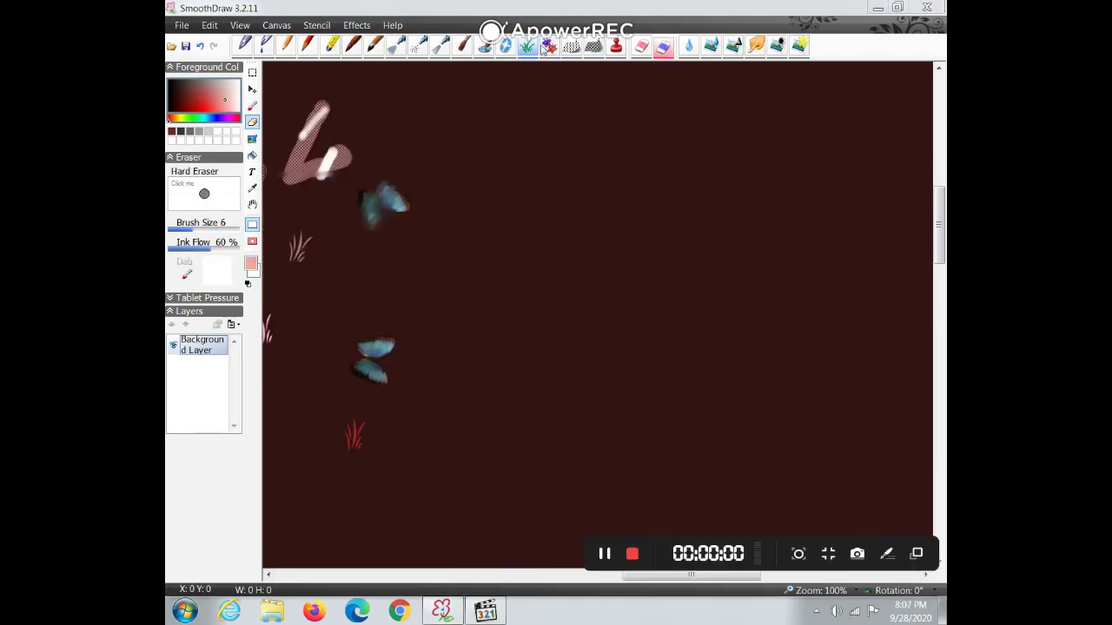
- Stamp three muted pinkish-red grass tufts with the Grass brush on the empty area beside the butterflies
left_click(527, 48)
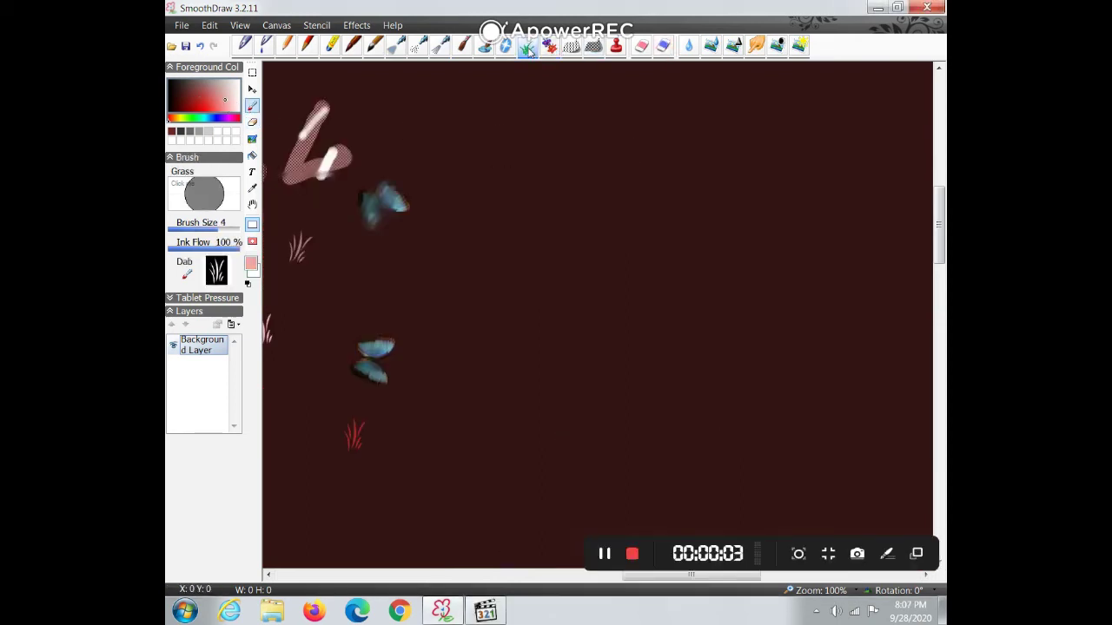
left_click(207, 94)
left_click(607, 212)
left_click(642, 304)
left_click(573, 330)
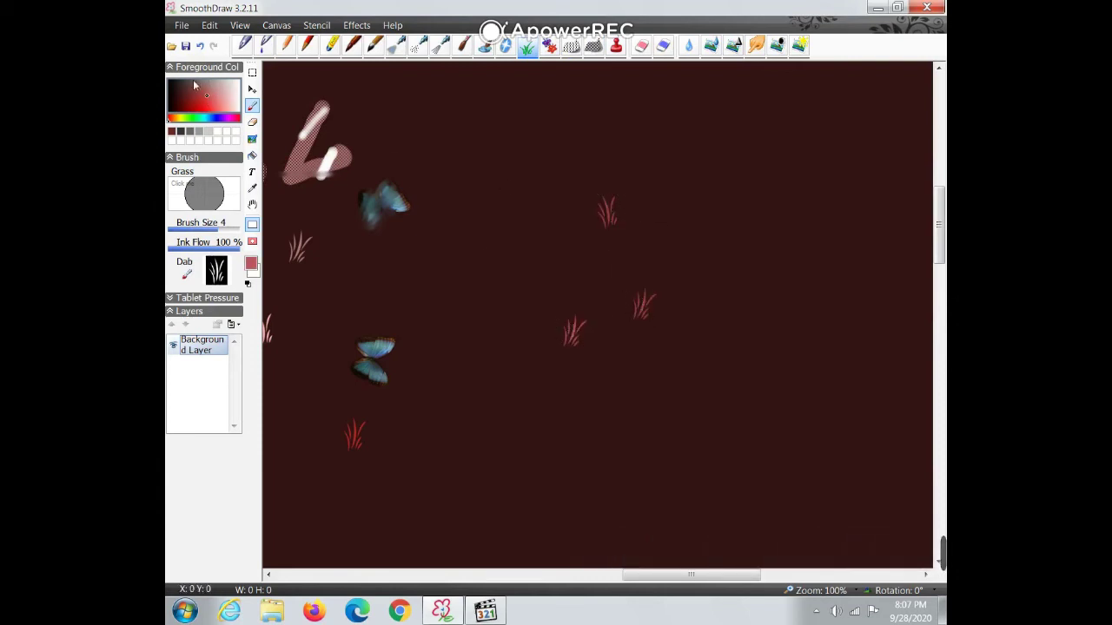
- Change the foreground colour to light pink and stamp four more grass tufts around the pinkish-red ones
left_click(227, 105)
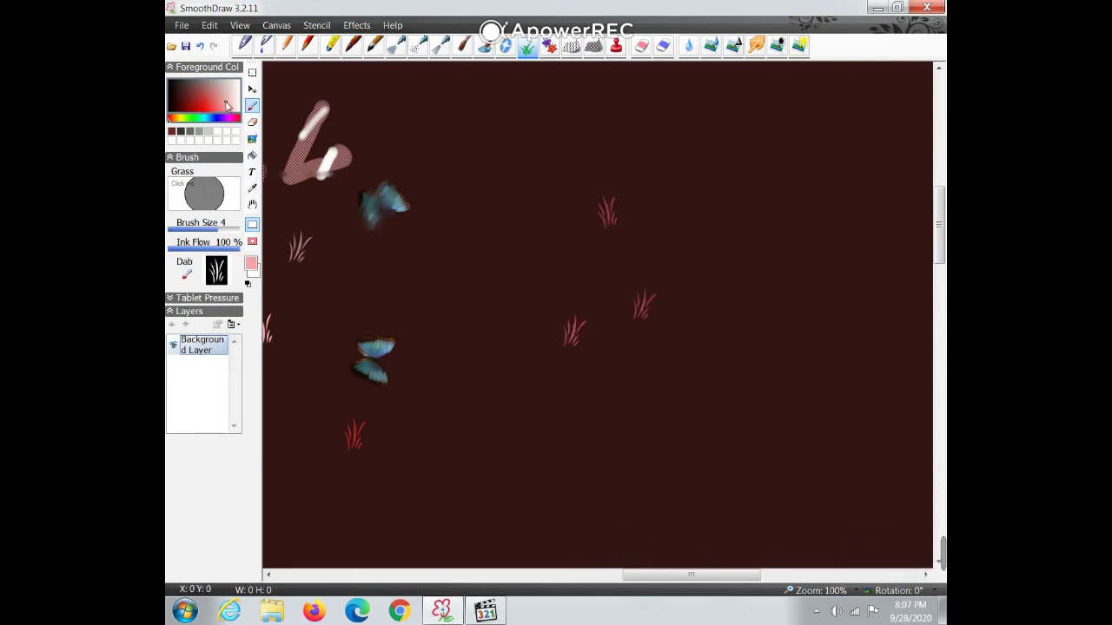
left_click(560, 170)
left_click(501, 258)
left_click(485, 368)
left_click(718, 389)
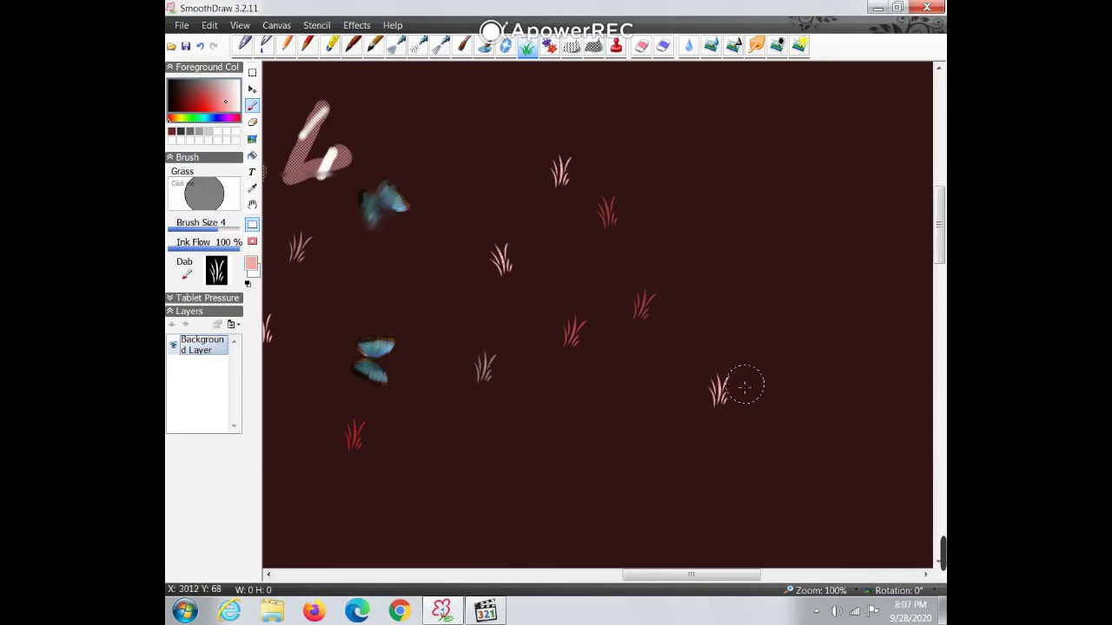
- Stamp three more light pink grass tufts with the Grass brush around the red tufts
left_click(717, 262)
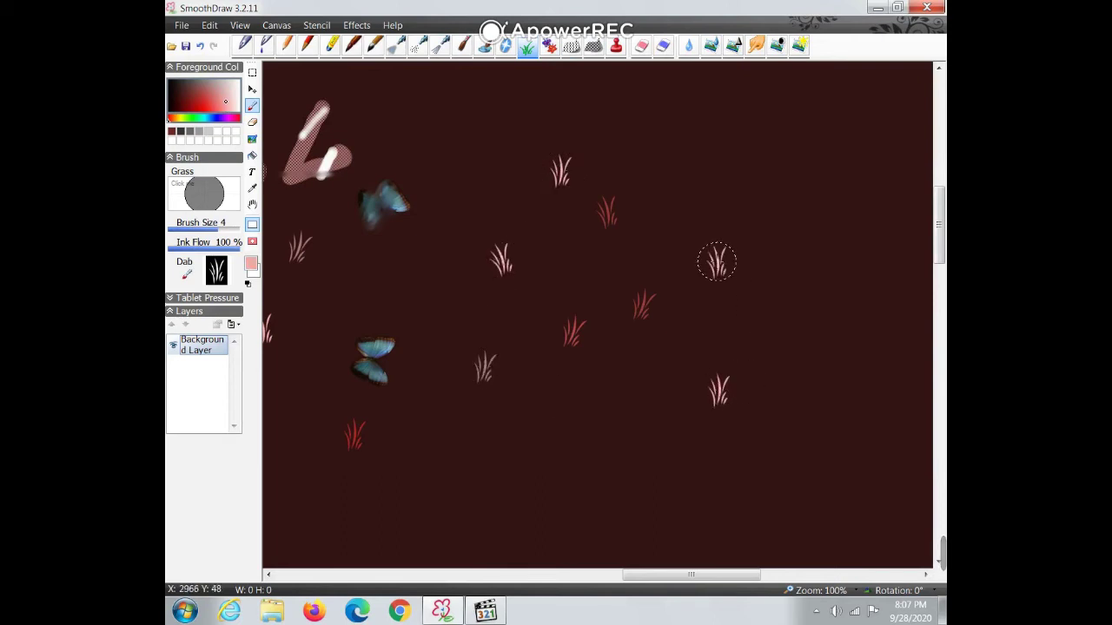
left_click(676, 351)
left_click(592, 380)
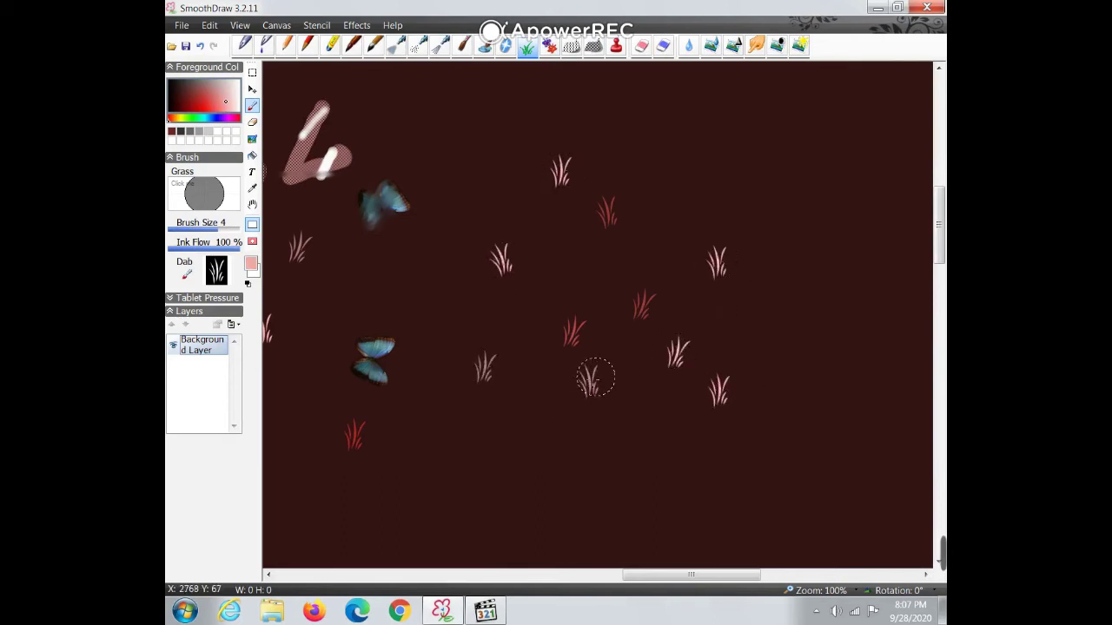
- Set the foreground colour to red and stamp five butterflies with the Image Hose above and beyond the grass tufts
left_click(550, 48)
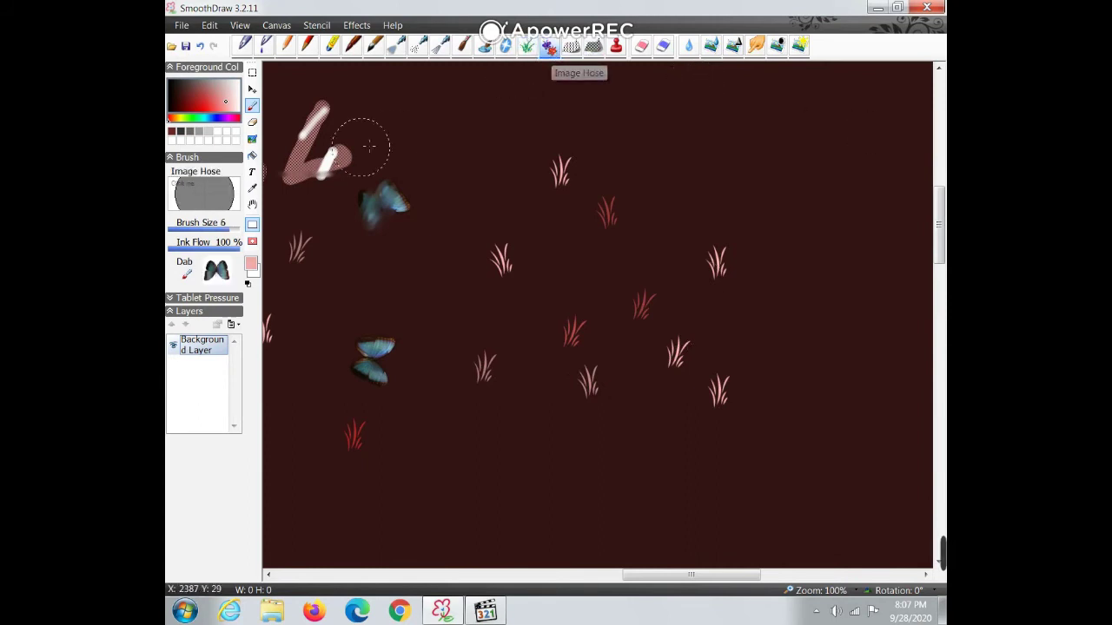
left_click(203, 99)
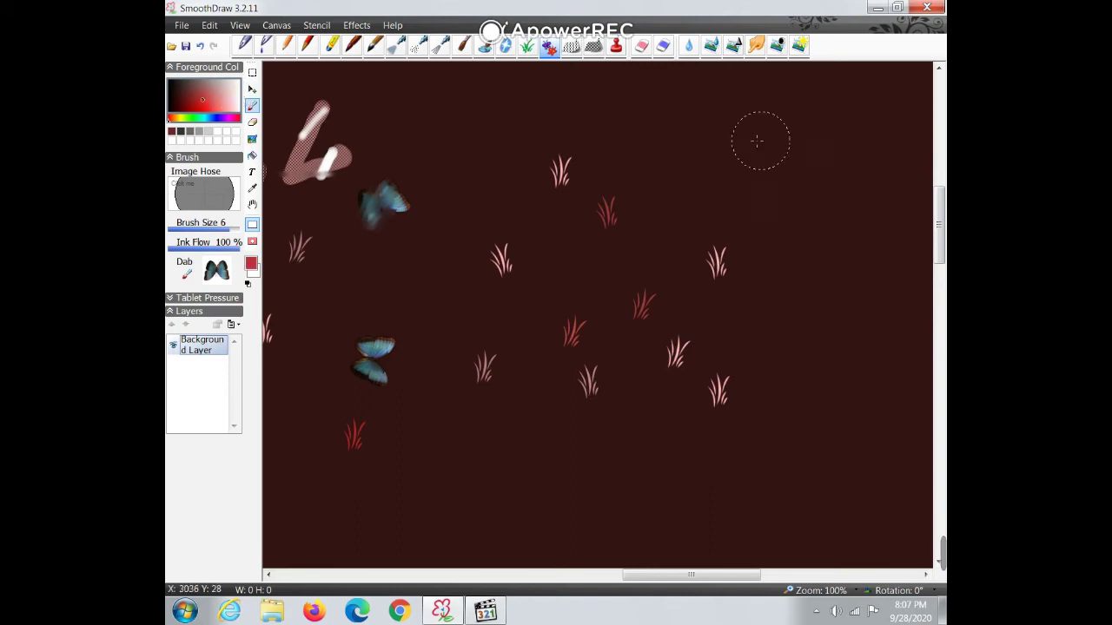
left_click(767, 135)
left_click(826, 223)
left_click(851, 320)
left_click(803, 384)
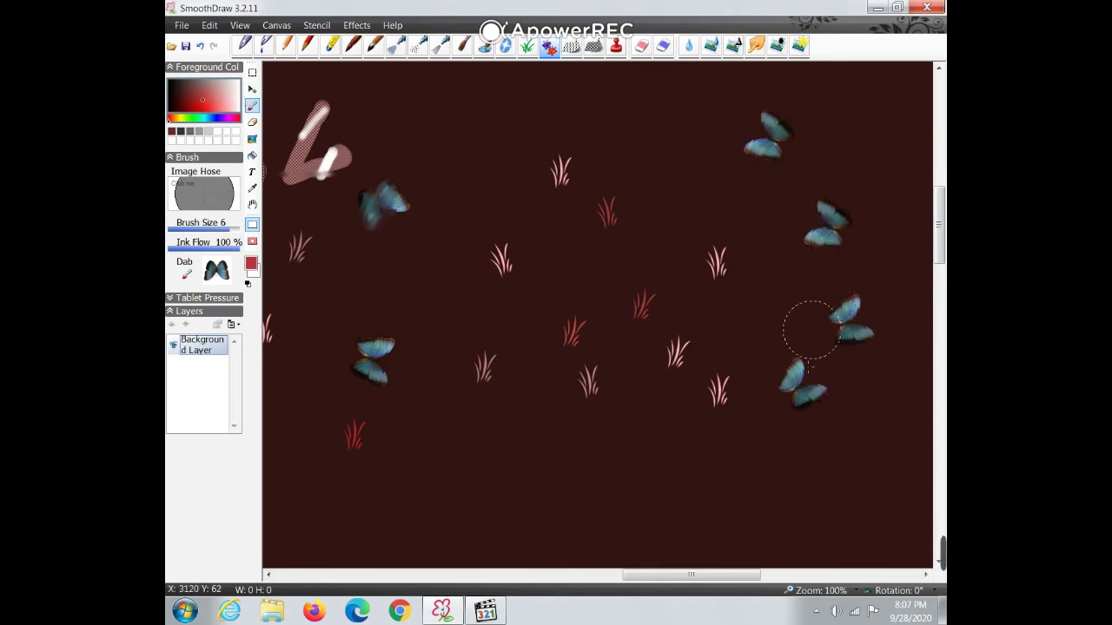
left_click(669, 160)
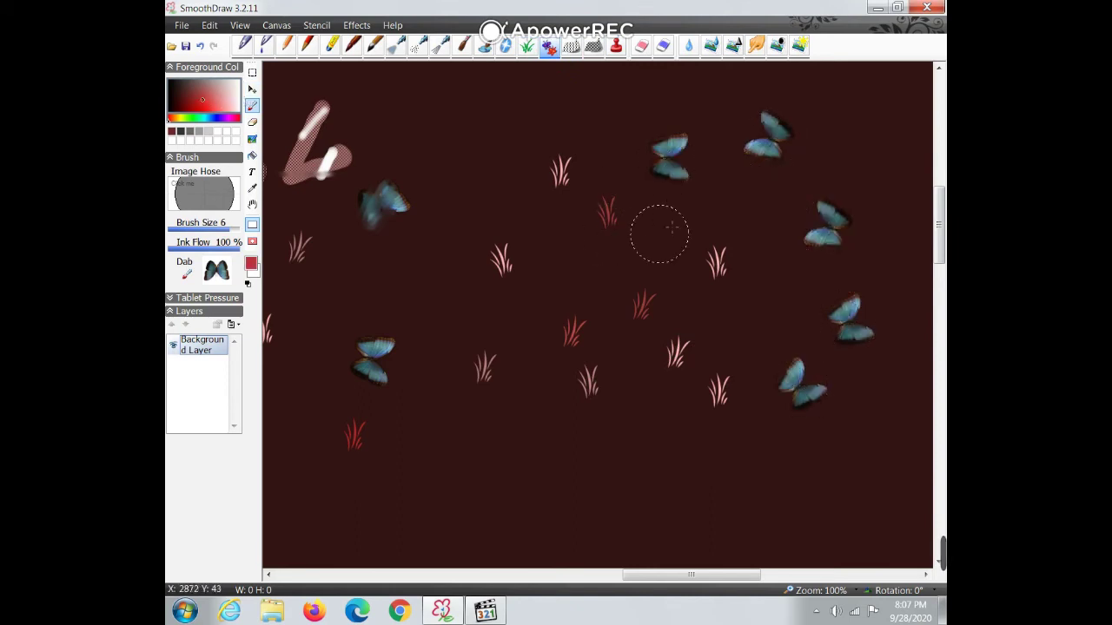
- Stamp seven more Image Hose butterflies, four between the older butterflies and the grass and three in a row below the tufts
left_click(500, 174)
left_click(451, 118)
left_click(460, 233)
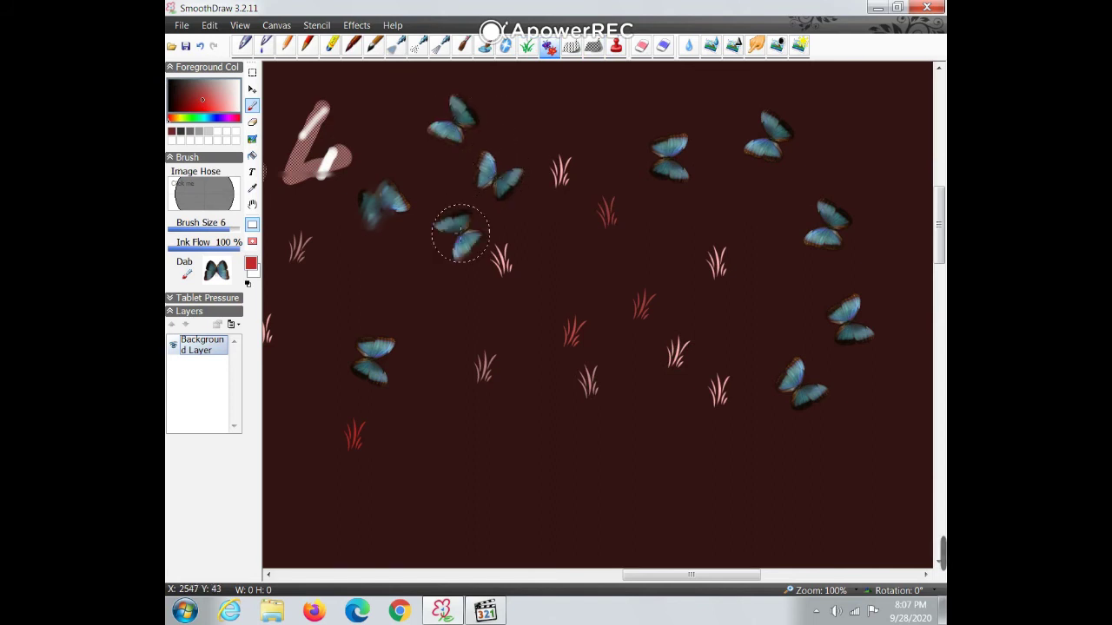
left_click(451, 314)
left_click(509, 485)
left_click(745, 508)
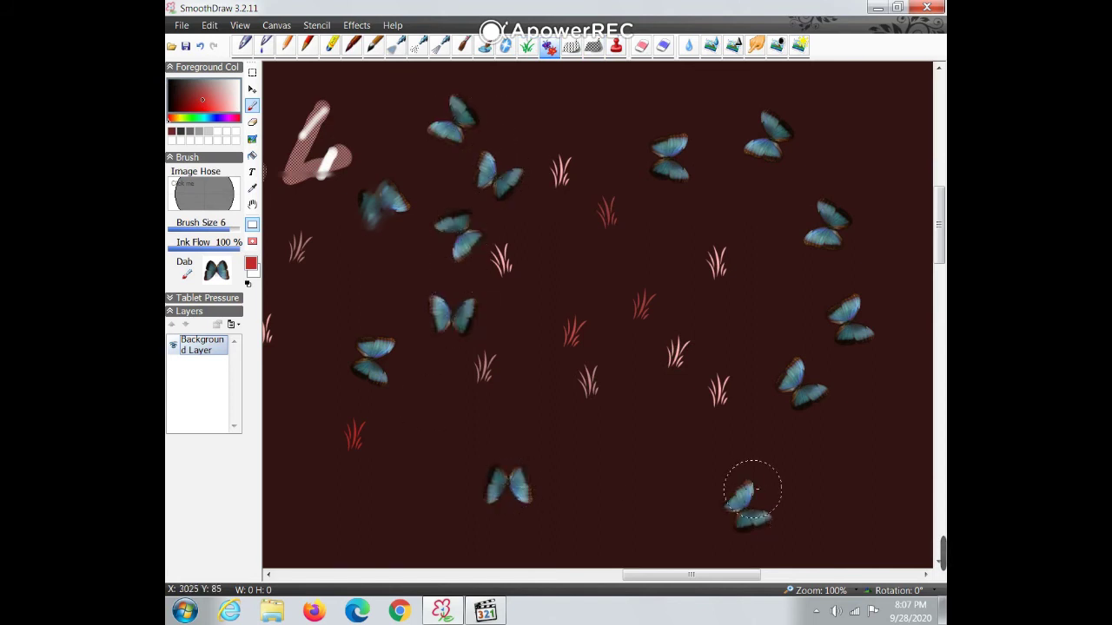
left_click(619, 495)
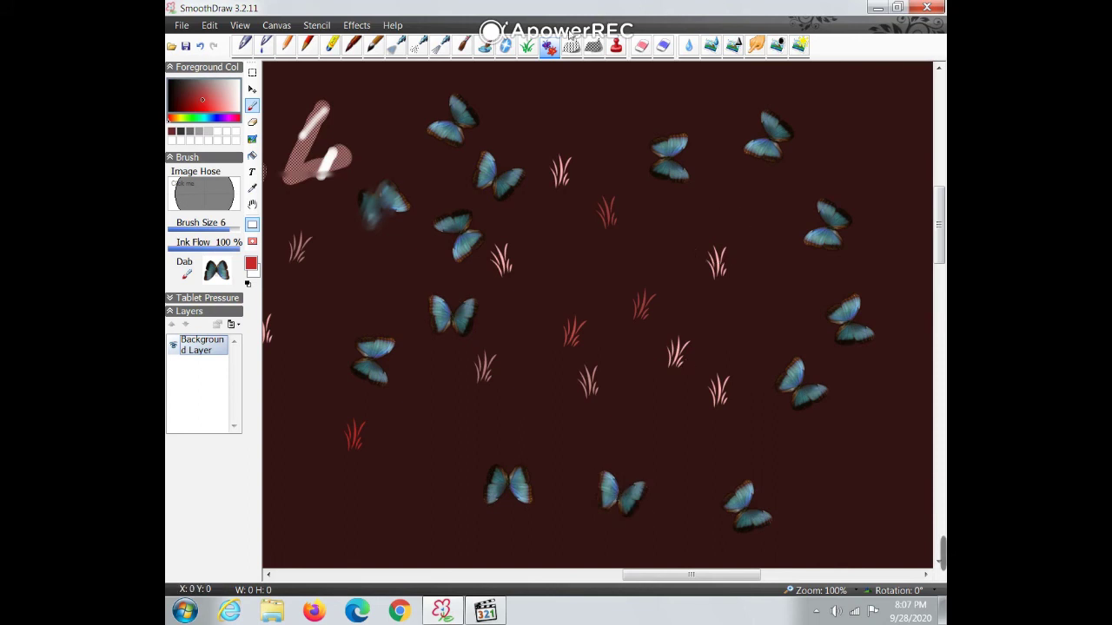
- Paint one red freehand shape with the lighter hatch brush and another beside it with the Dark Hatch Brush
left_click(571, 45)
mouse_move(601, 119)
left_mouse_down()
mouse_move(635, 236)
mouse_move(619, 252)
mouse_move(688, 240)
left_mouse_up()
left_click(593, 45)
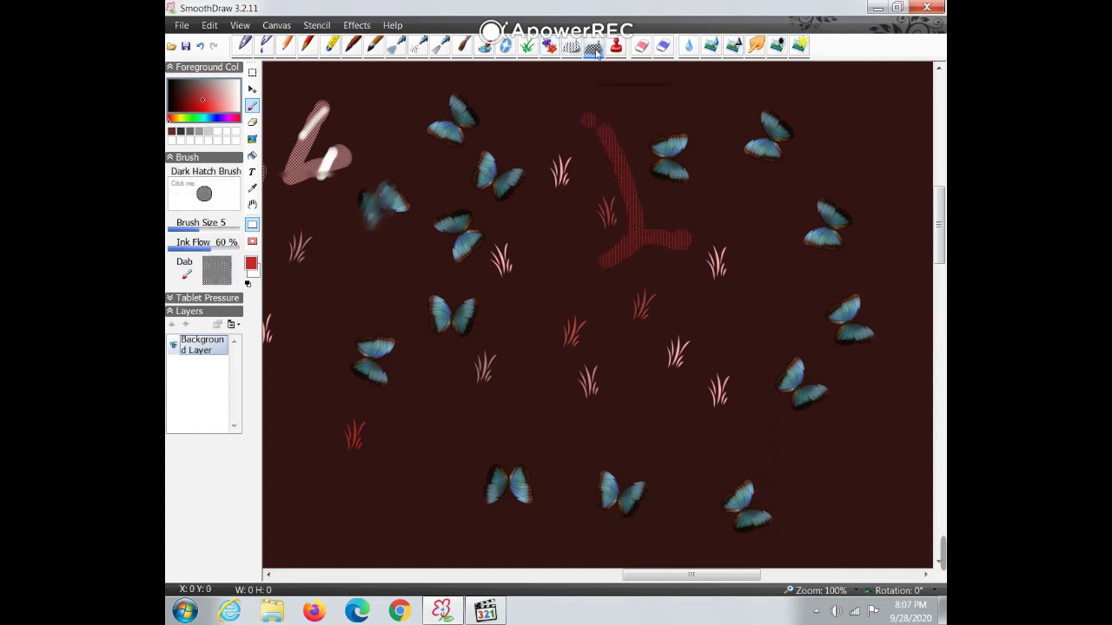
mouse_move(563, 217)
left_mouse_down()
mouse_move(558, 236)
mouse_move(587, 171)
mouse_move(542, 212)
left_mouse_up()
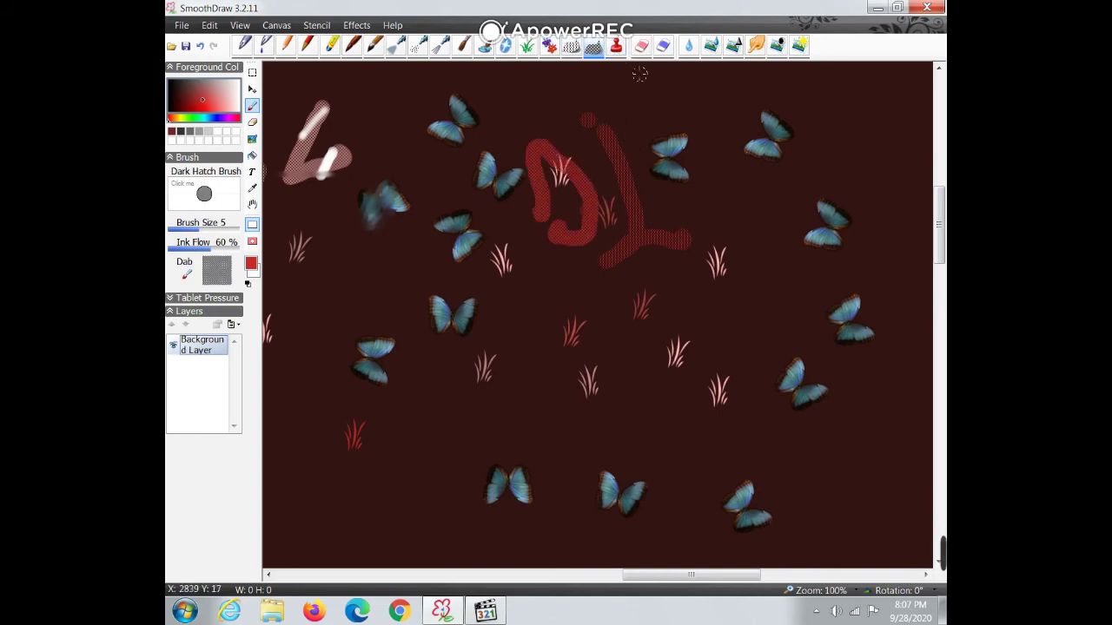
- Try to paint with the Clone Brush beside the hatched strokes without defining a source point
left_click(616, 48)
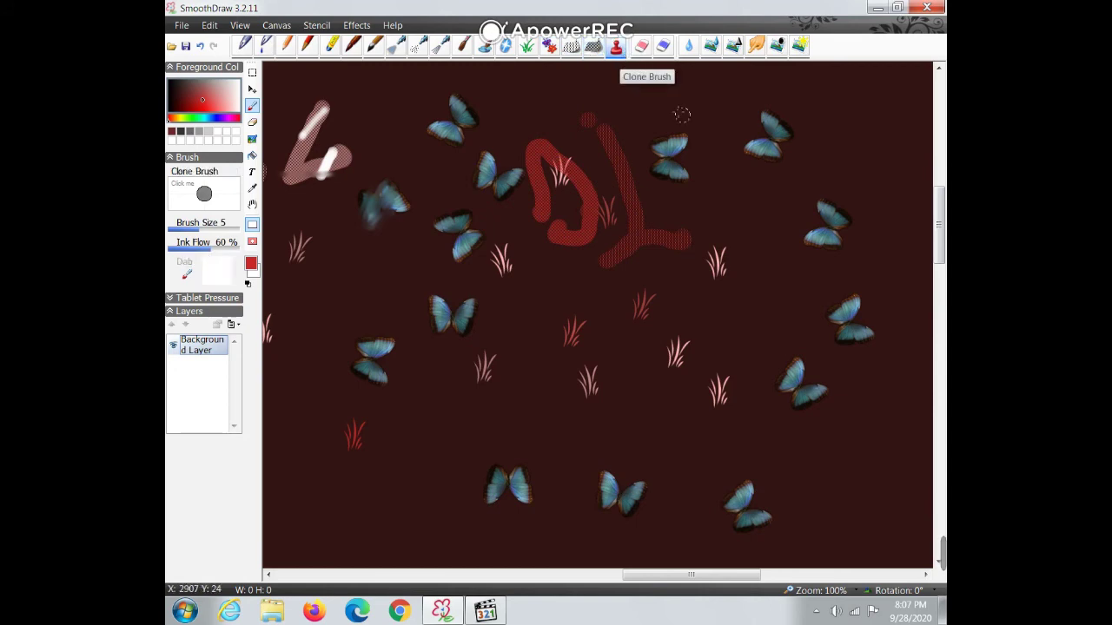
left_click(706, 193)
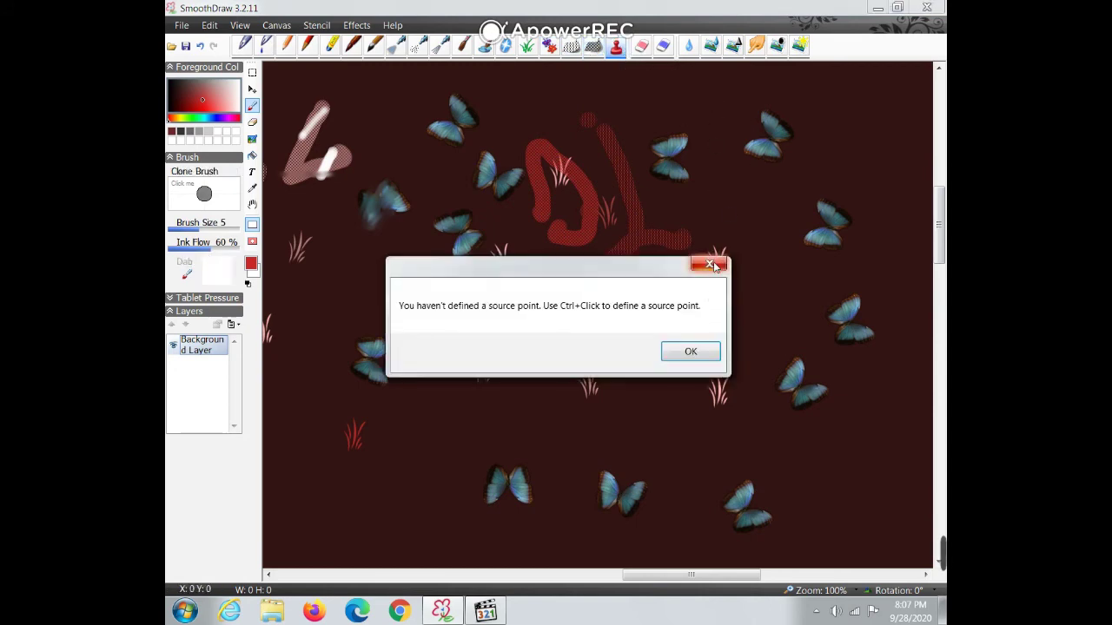
left_click(705, 352)
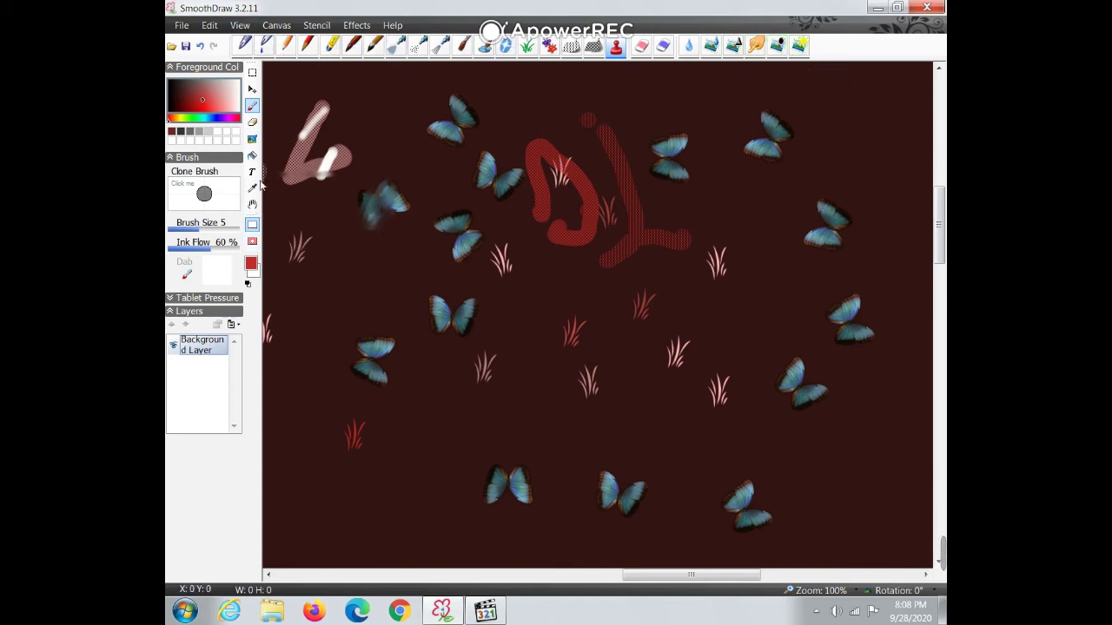
- Draw a red, partly open triangle with the Pen on the empty canvas below the butterflies
scroll(790, 251, "down", 5)
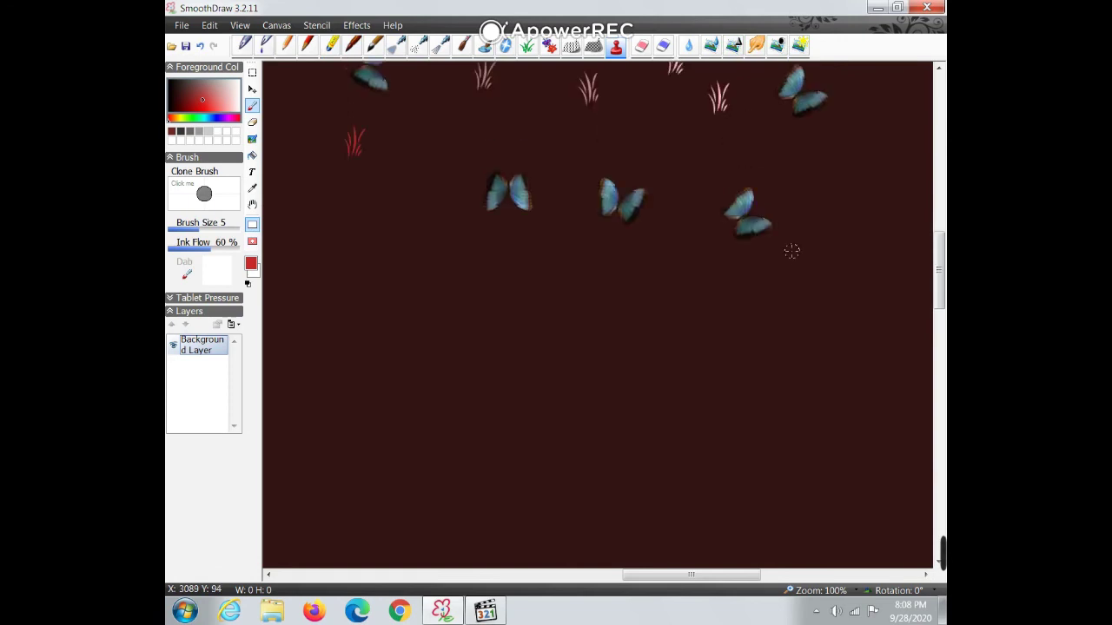
scroll(790, 251, "down", 2)
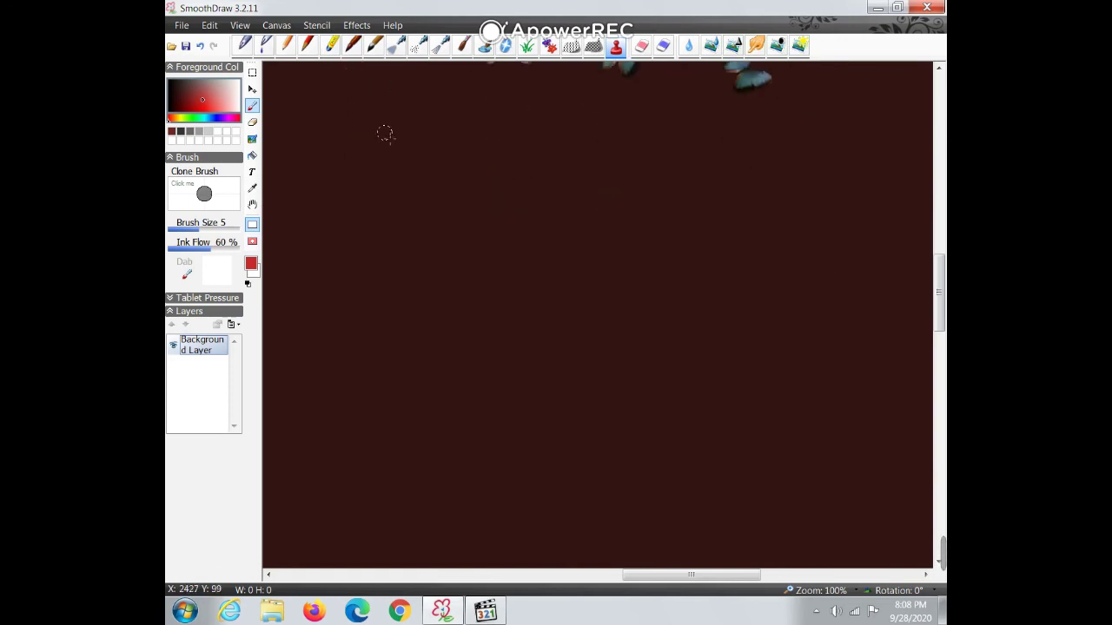
left_click(243, 46)
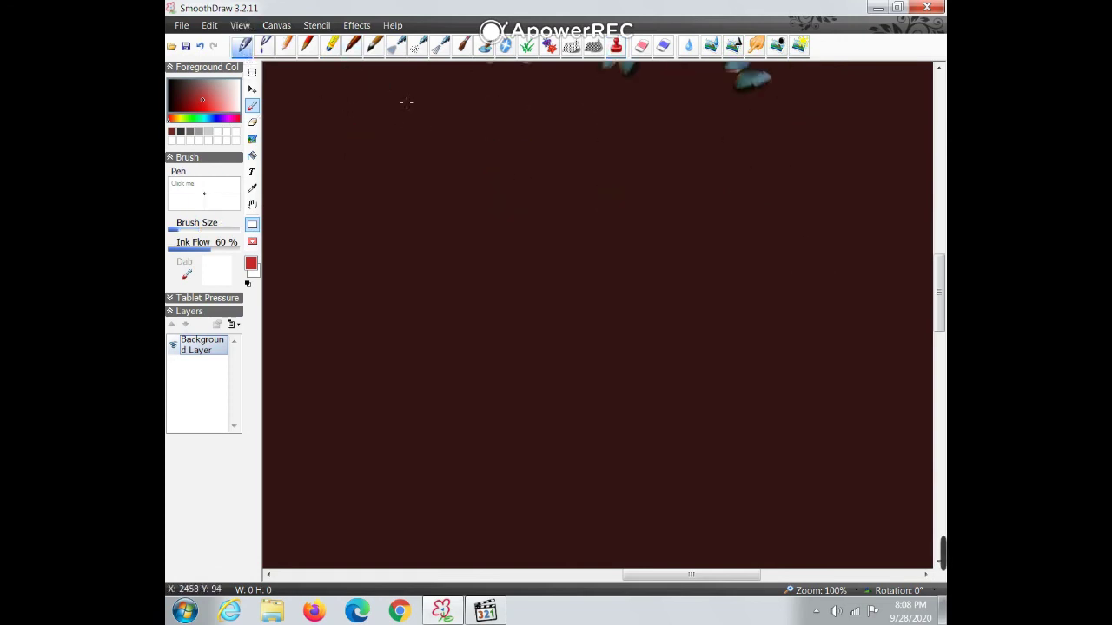
mouse_move(404, 97)
left_mouse_down()
mouse_move(435, 183)
mouse_move(415, 139)
left_mouse_up()
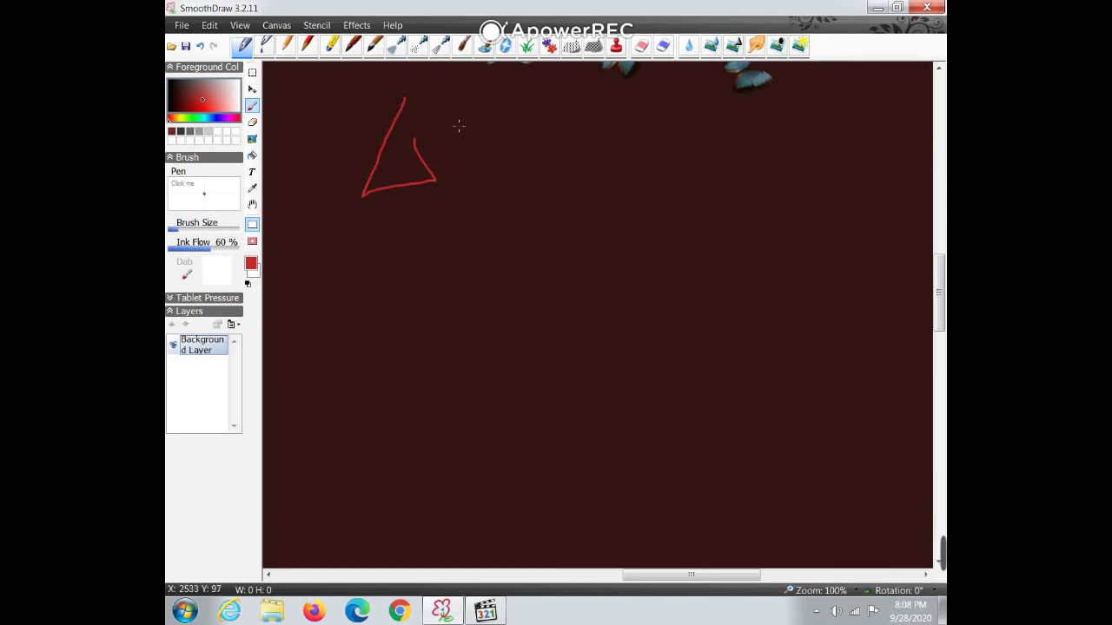
- Handwrite "NTSE" in large red capitals with the Pen beside the triangle
mouse_move(474, 139)
left_mouse_down()
mouse_move(475, 187)
mouse_move(521, 202)
mouse_move(535, 141)
mouse_move(573, 221)
left_mouse_up()
mouse_move(549, 158)
left_mouse_down()
mouse_move(636, 151)
mouse_move(656, 208)
mouse_move(619, 198)
left_mouse_up()
left_click_drag(686, 154, 726, 155)
mouse_move(687, 156)
left_mouse_down()
mouse_move(727, 155)
mouse_move(691, 205)
mouse_move(754, 205)
left_mouse_up()
left_click_drag(686, 178, 712, 177)
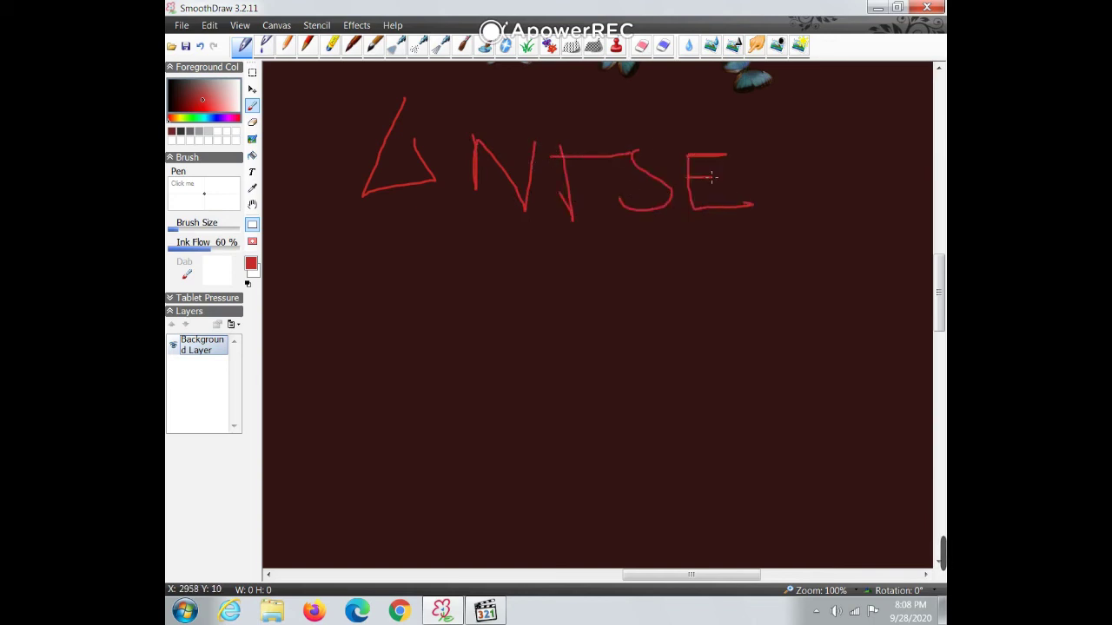
- Underline the NTSE lettering with a long Pen stroke and draw a small four-sided shape beneath the N
left_click_drag(507, 226, 763, 253)
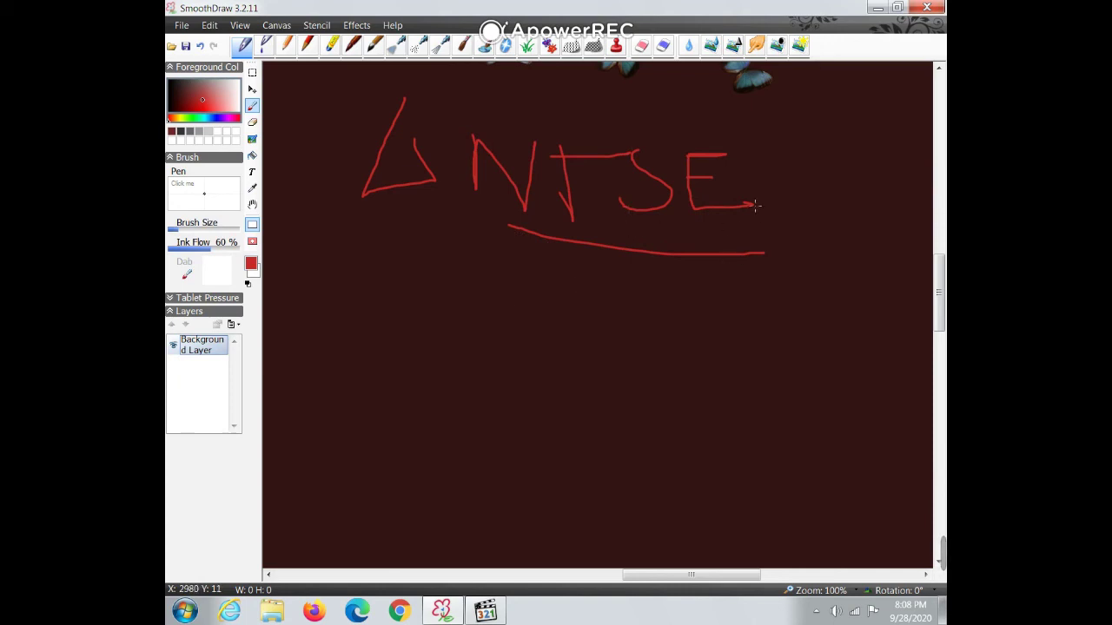
left_click_drag(449, 266, 448, 278)
mouse_move(444, 208)
left_mouse_down()
mouse_move(444, 268)
mouse_move(491, 272)
mouse_move(448, 219)
left_mouse_up()
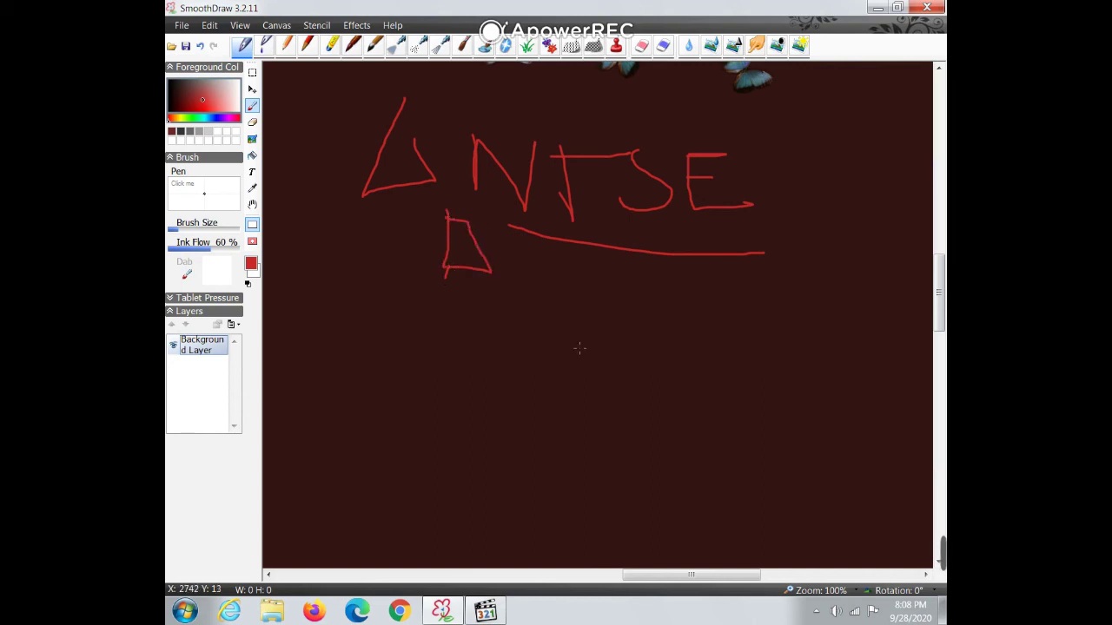